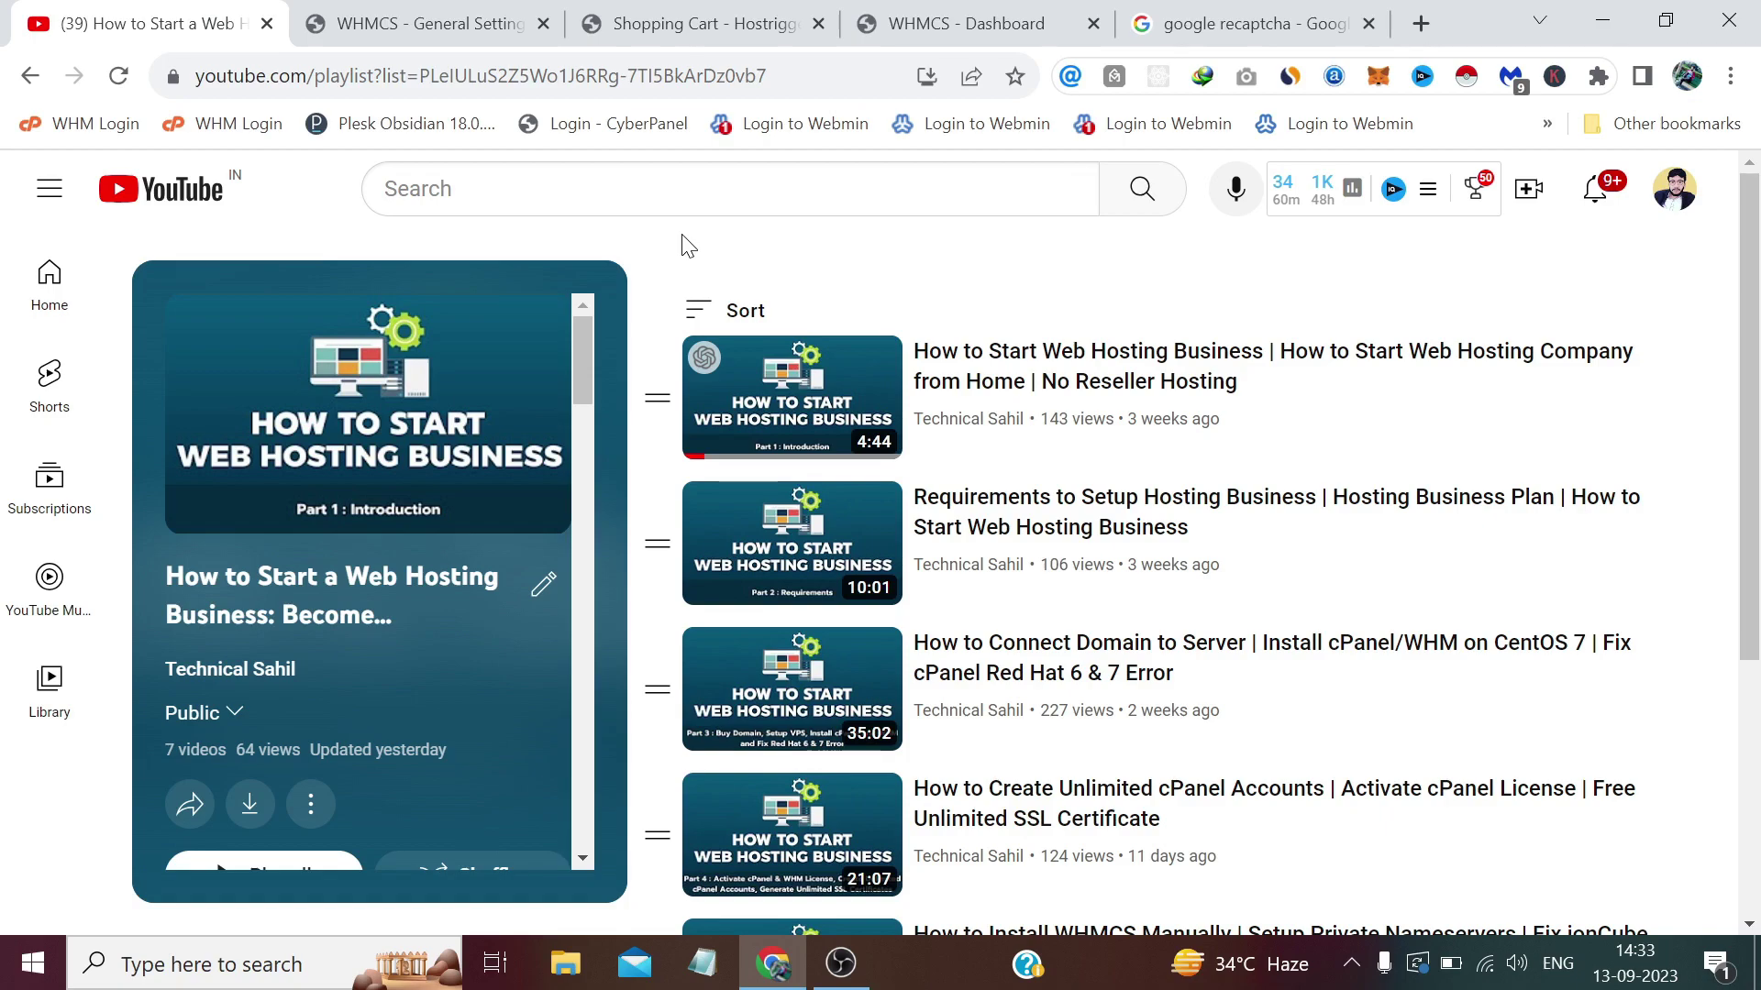
- View the storefront Register Domain page with its six-character image captcha under the domain search
left_click(458, 23)
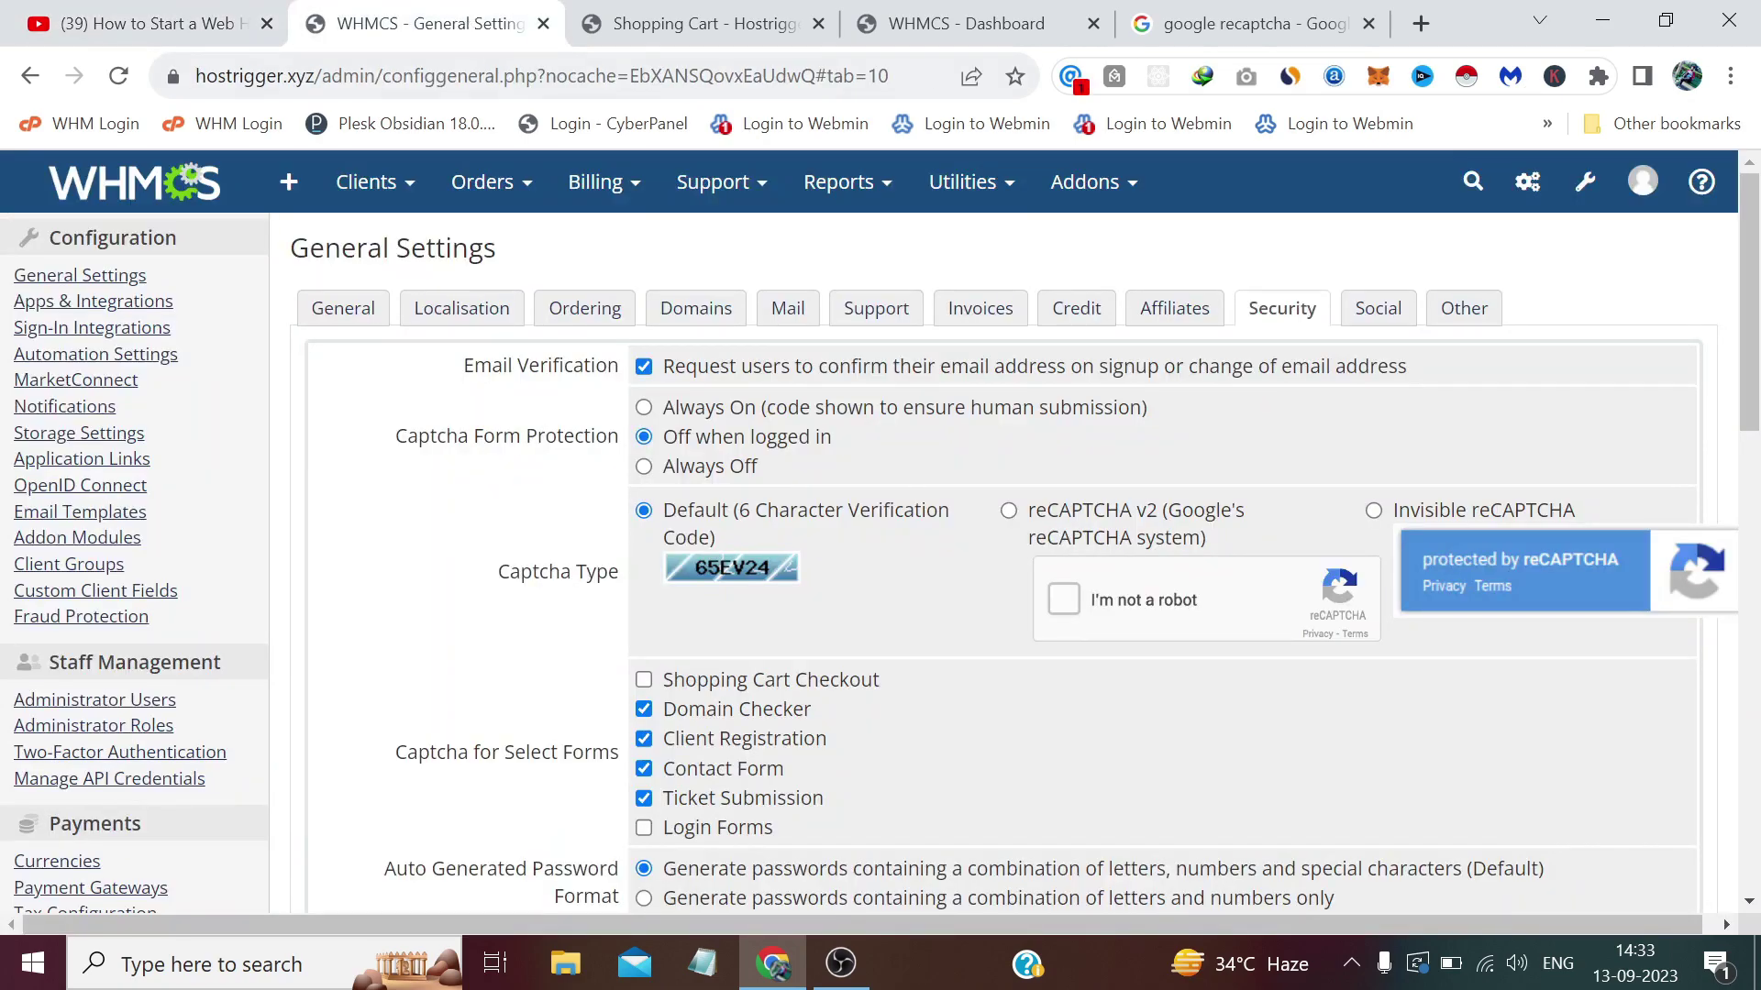
mouse_move(538, 205)
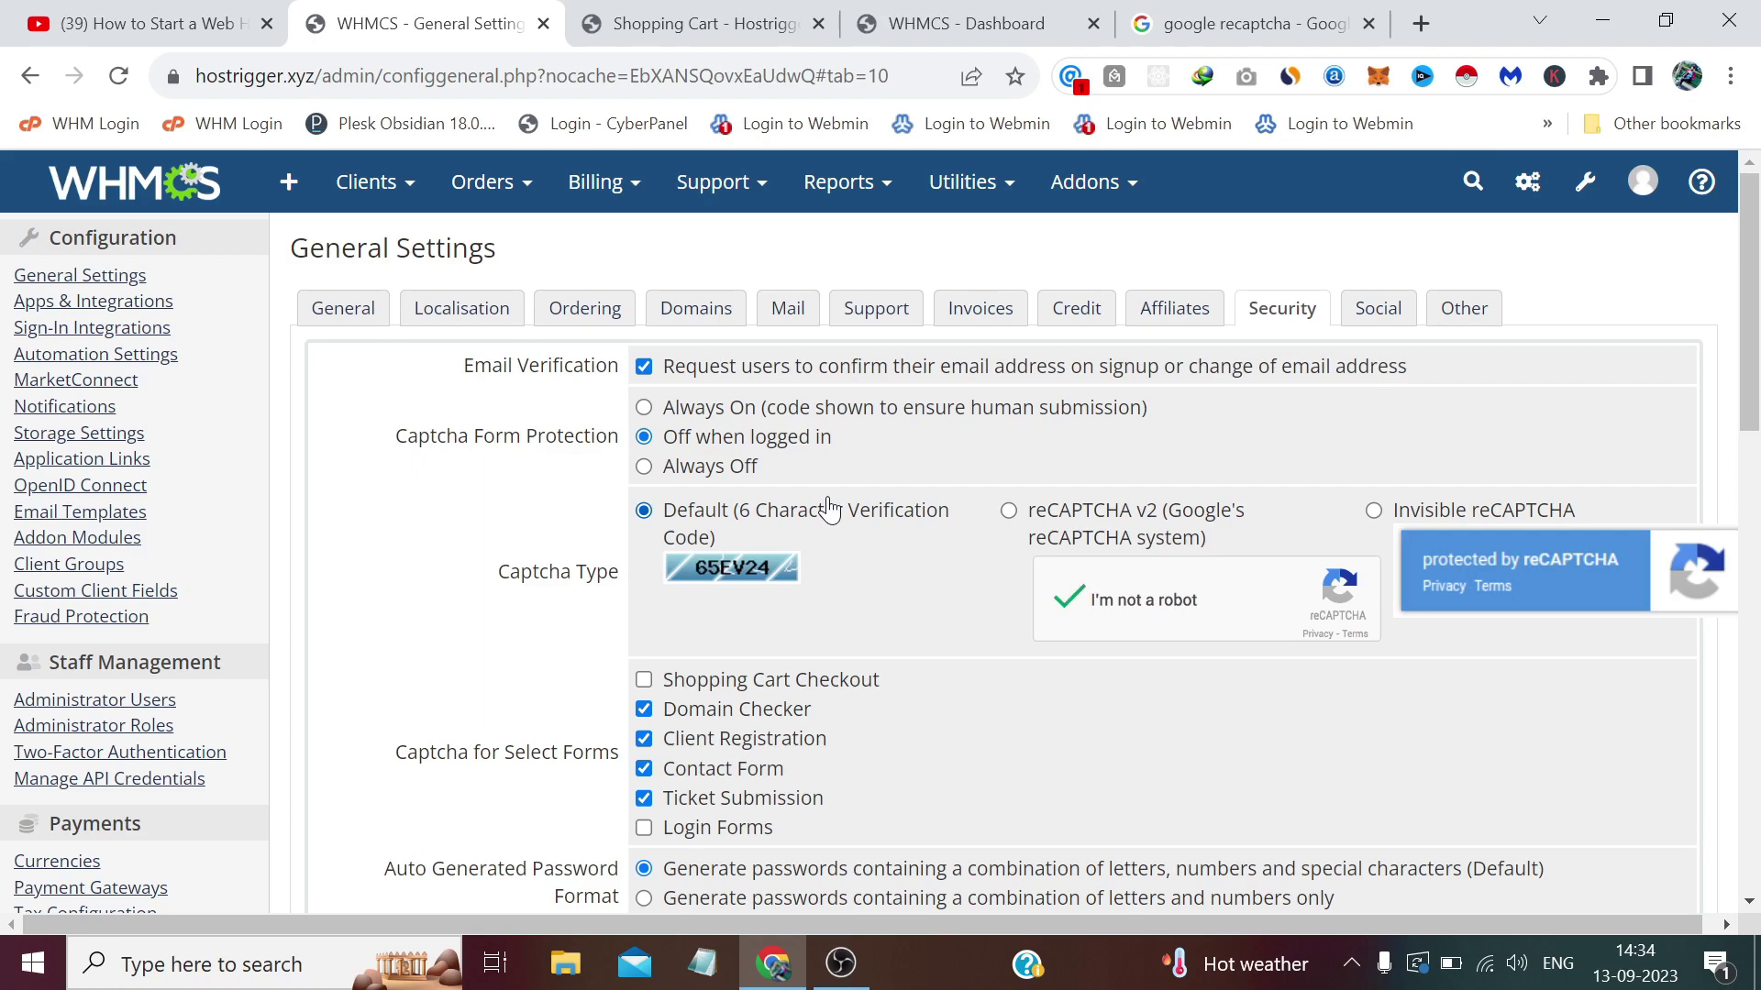
key("ctrl+Tab")
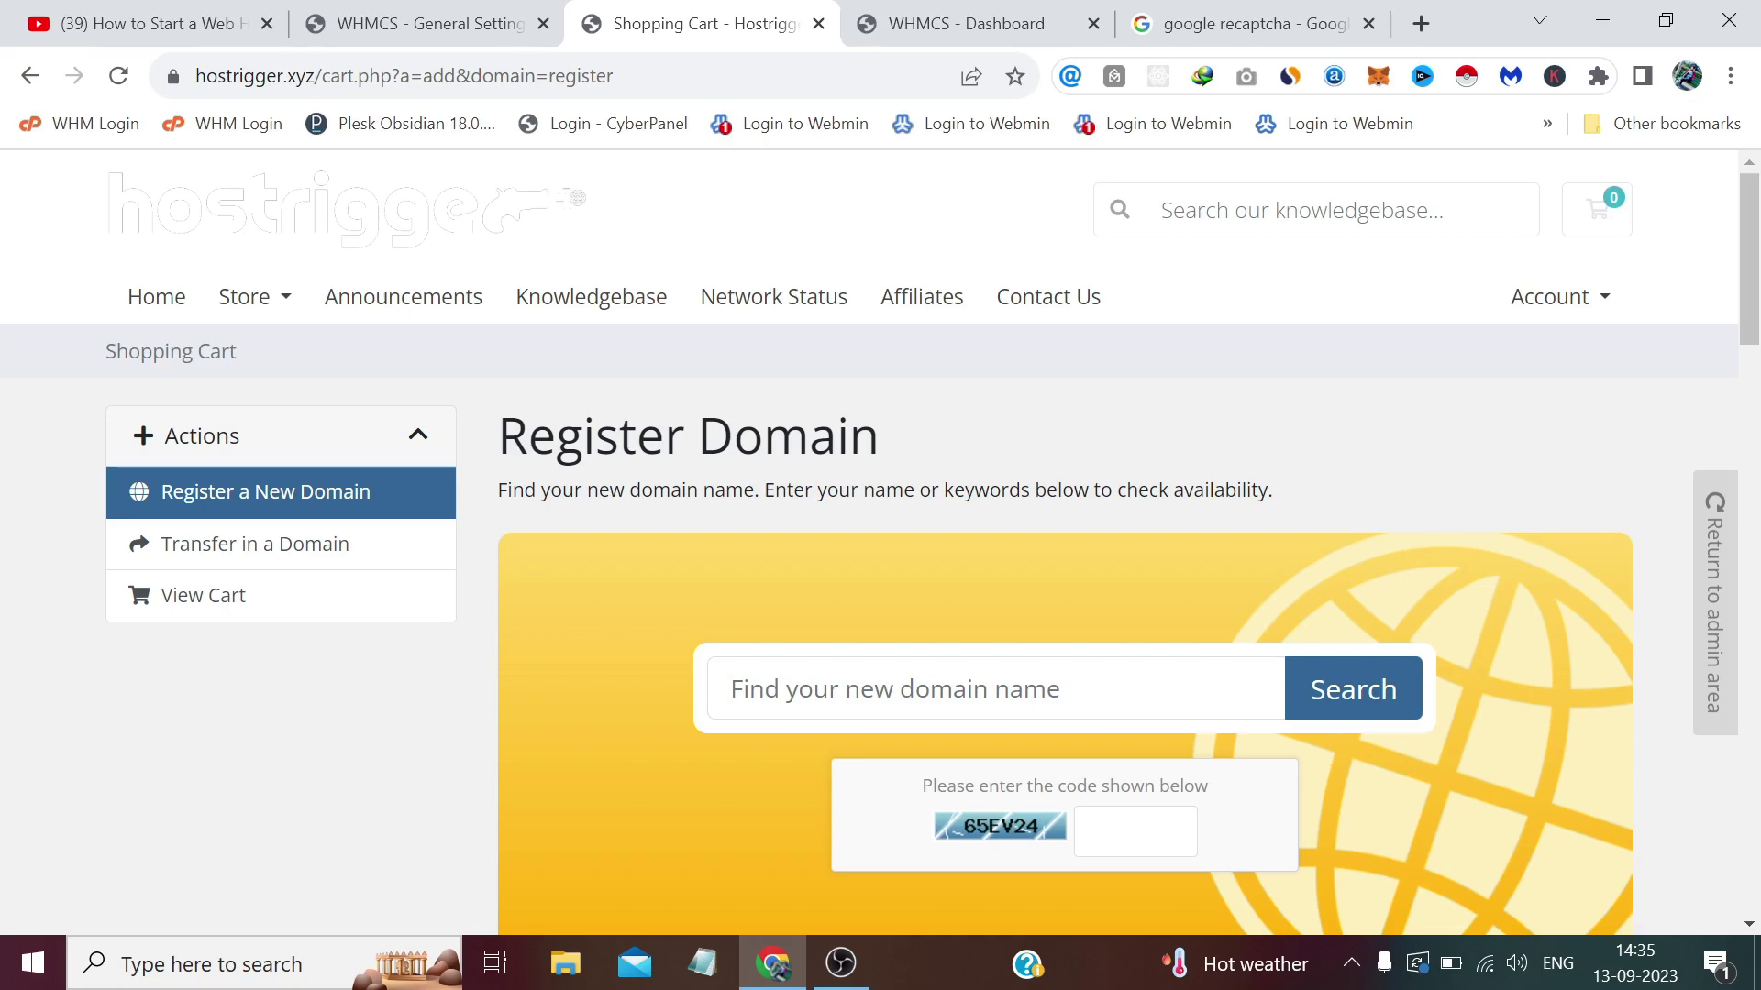
- Return to the General Settings Security options, where captcha protection is still Off when logged in
left_click(422, 23)
left_click(490, 182)
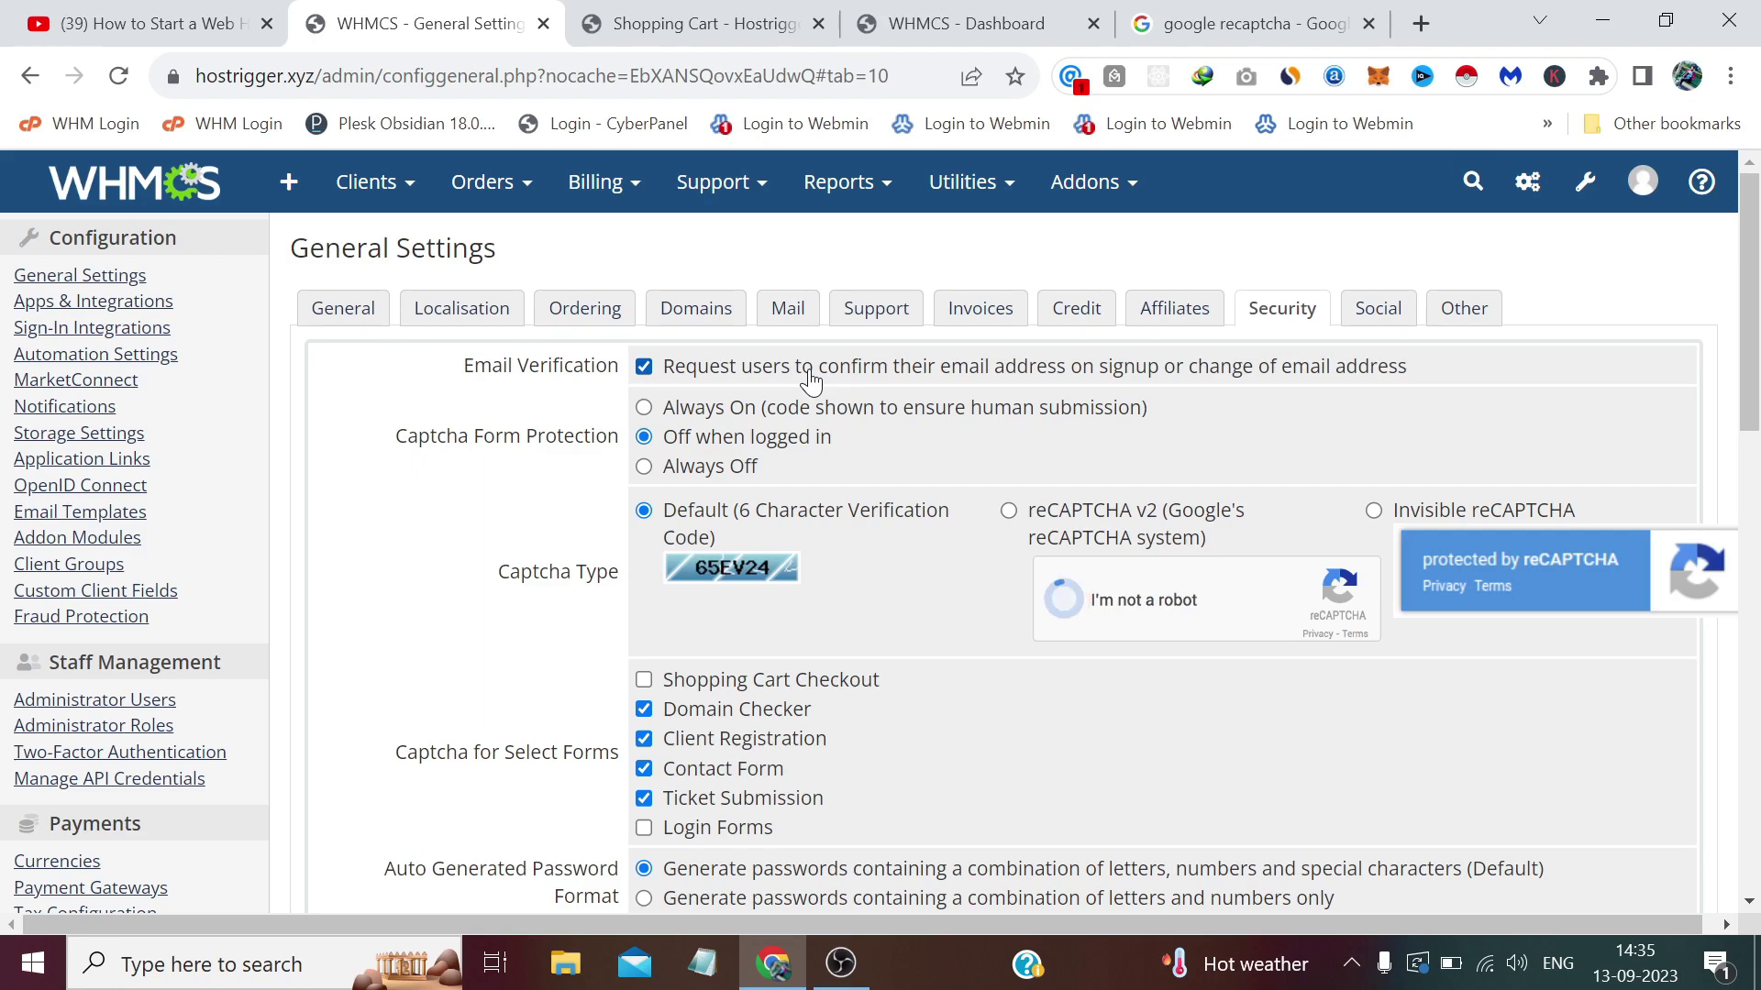
- On the admin Dashboard, select the licence type Business (Unlimited) under System Information
left_click(954, 22)
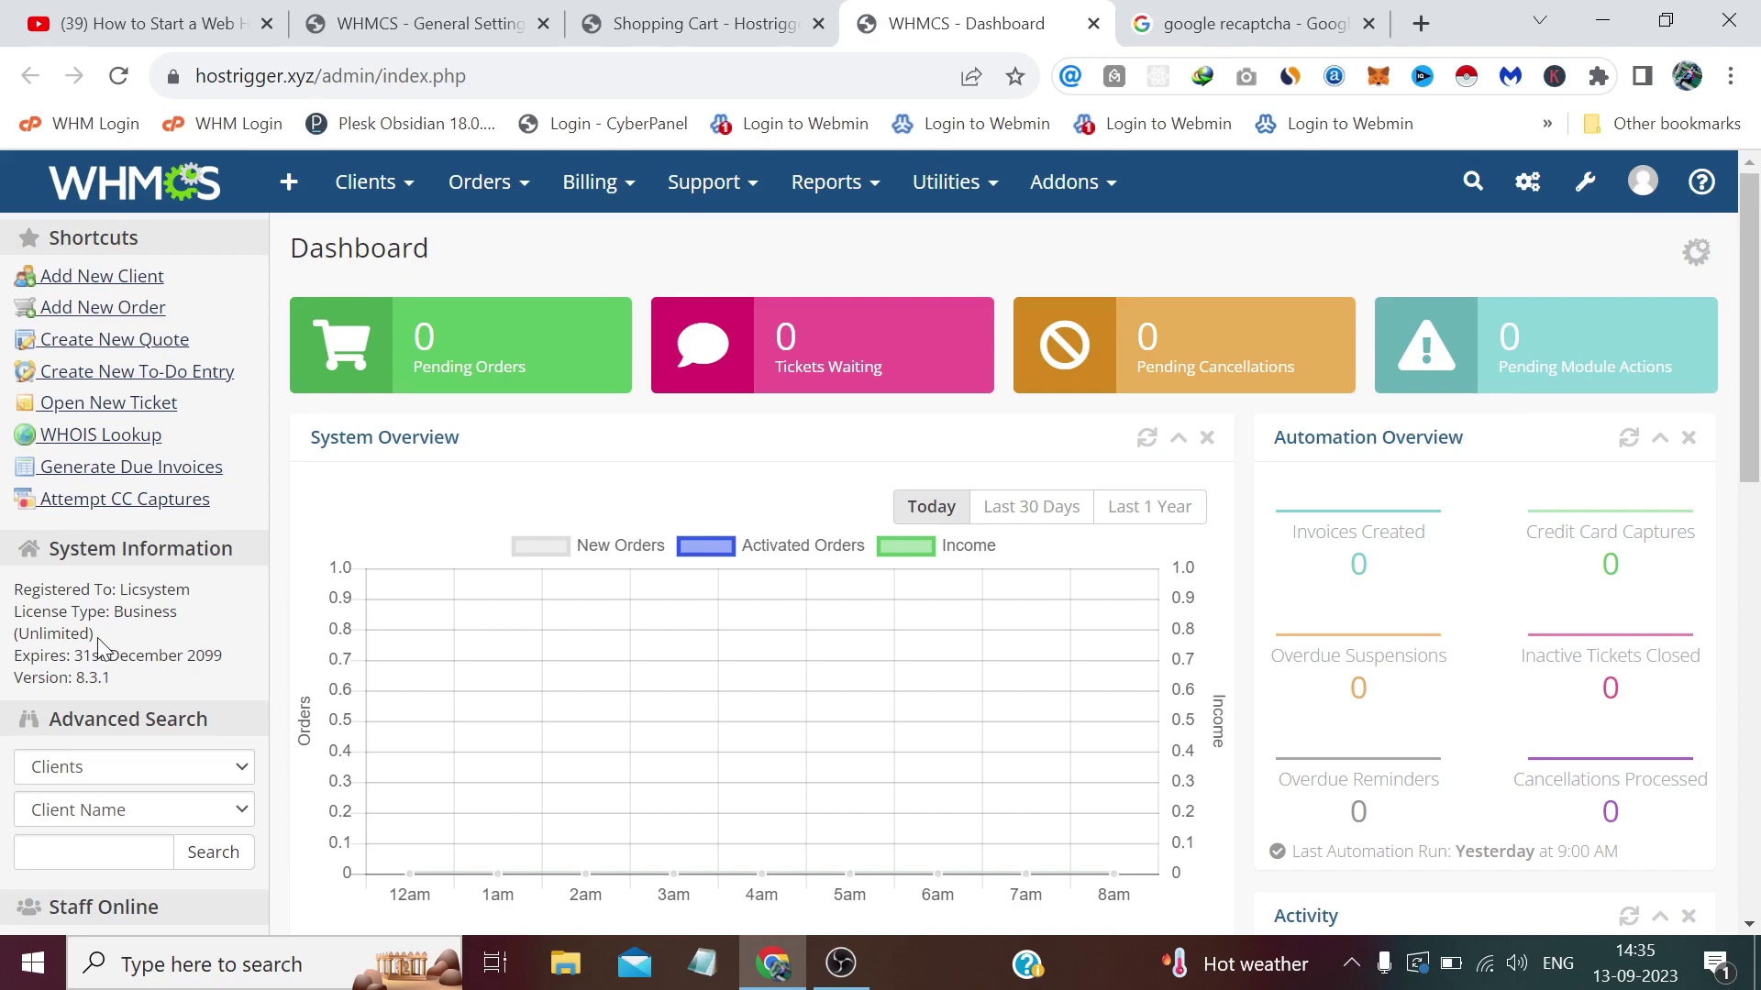
mouse_move(96, 635)
left_mouse_down()
mouse_move(18, 590)
mouse_move(114, 612)
left_mouse_up()
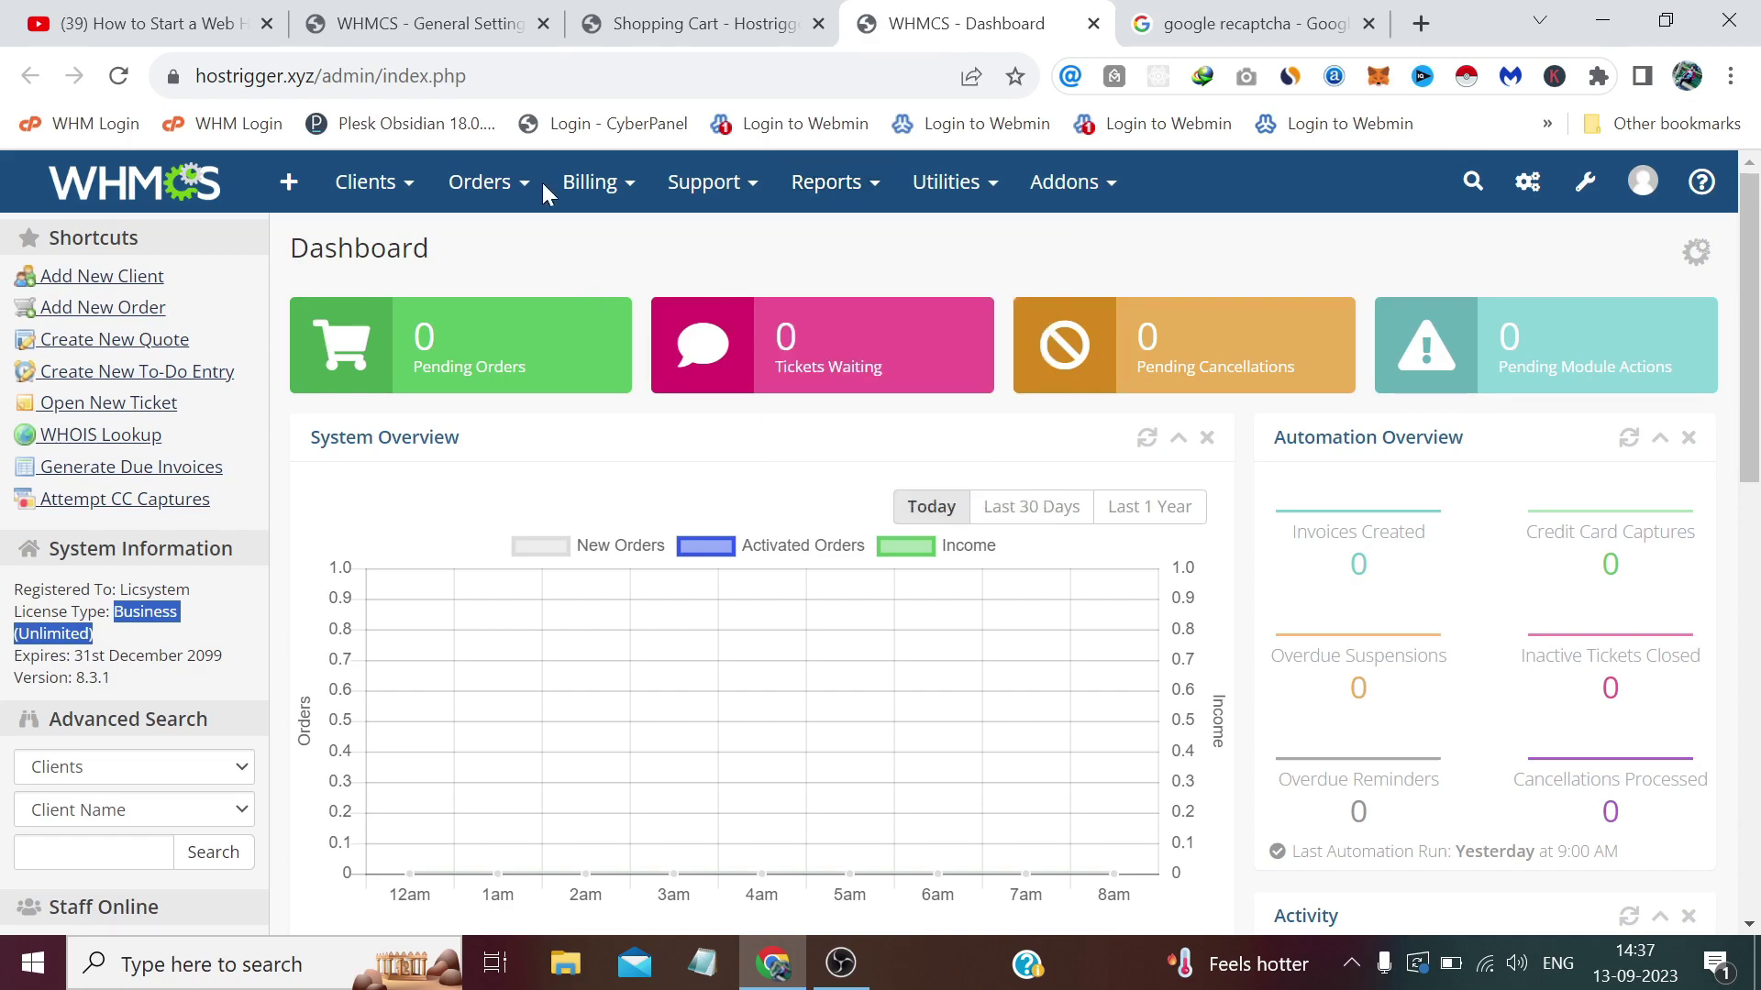
- Set captcha protection to Always On and the type to Invisible reCAPTCHA, exposing the empty key fields
left_click(428, 23)
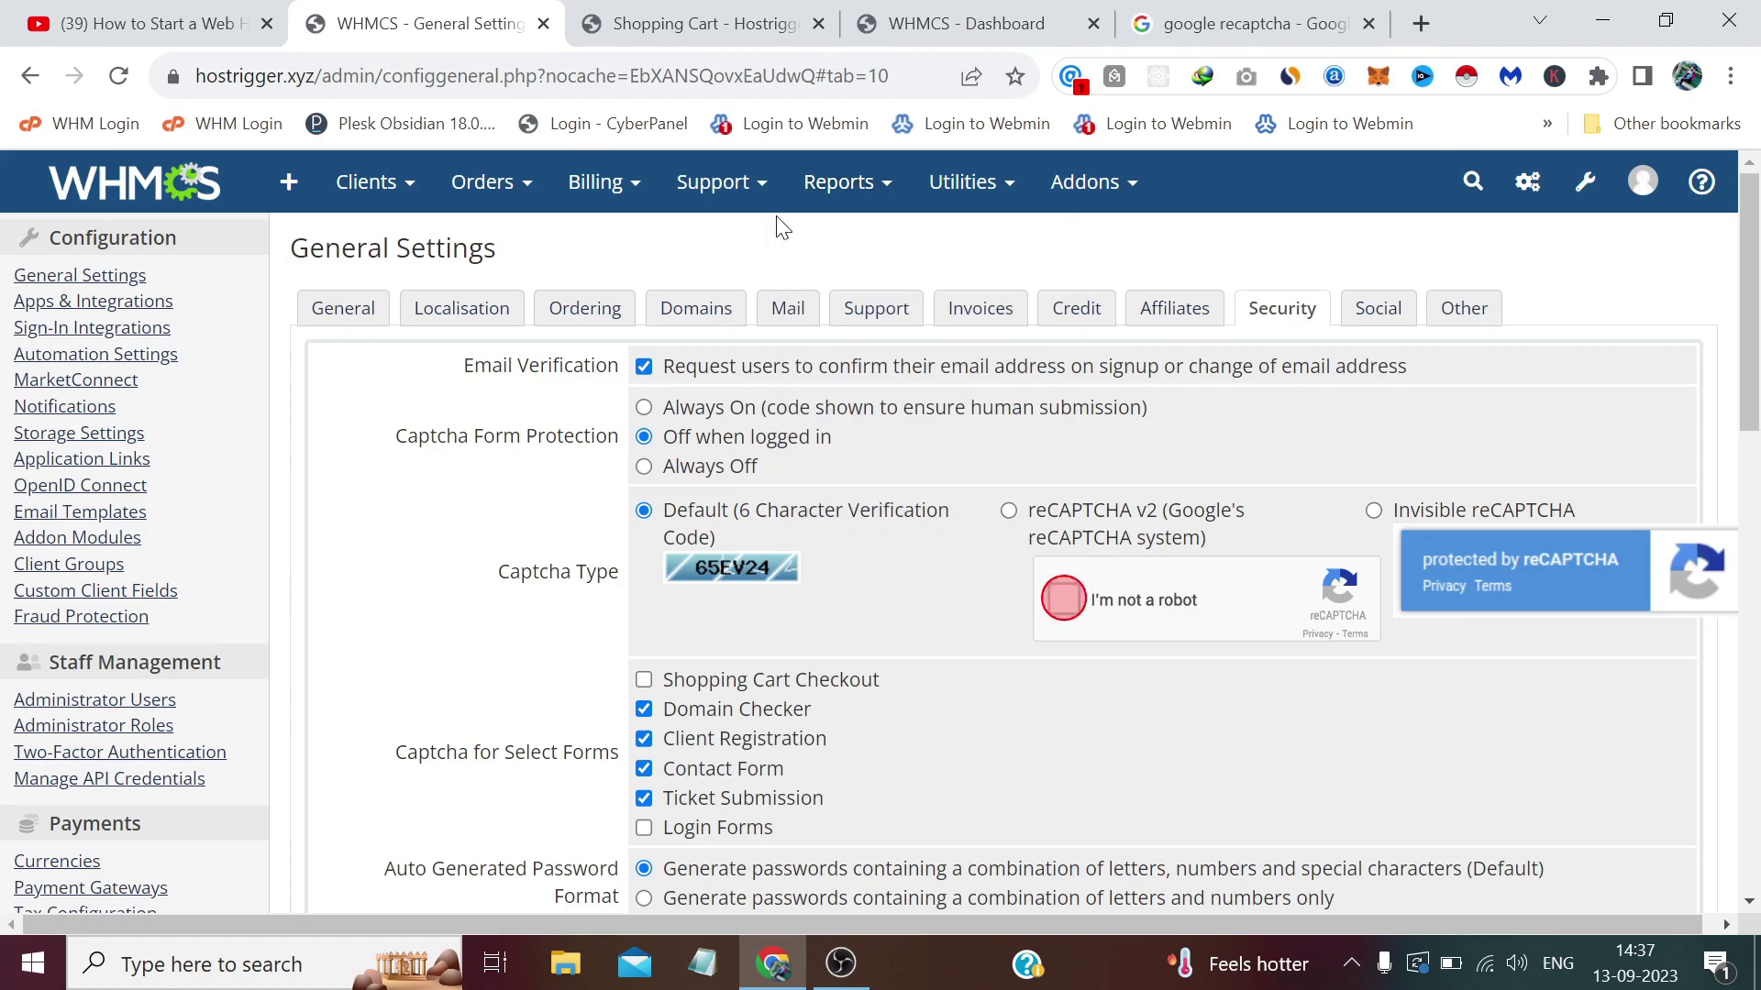
mouse_move(1590, 184)
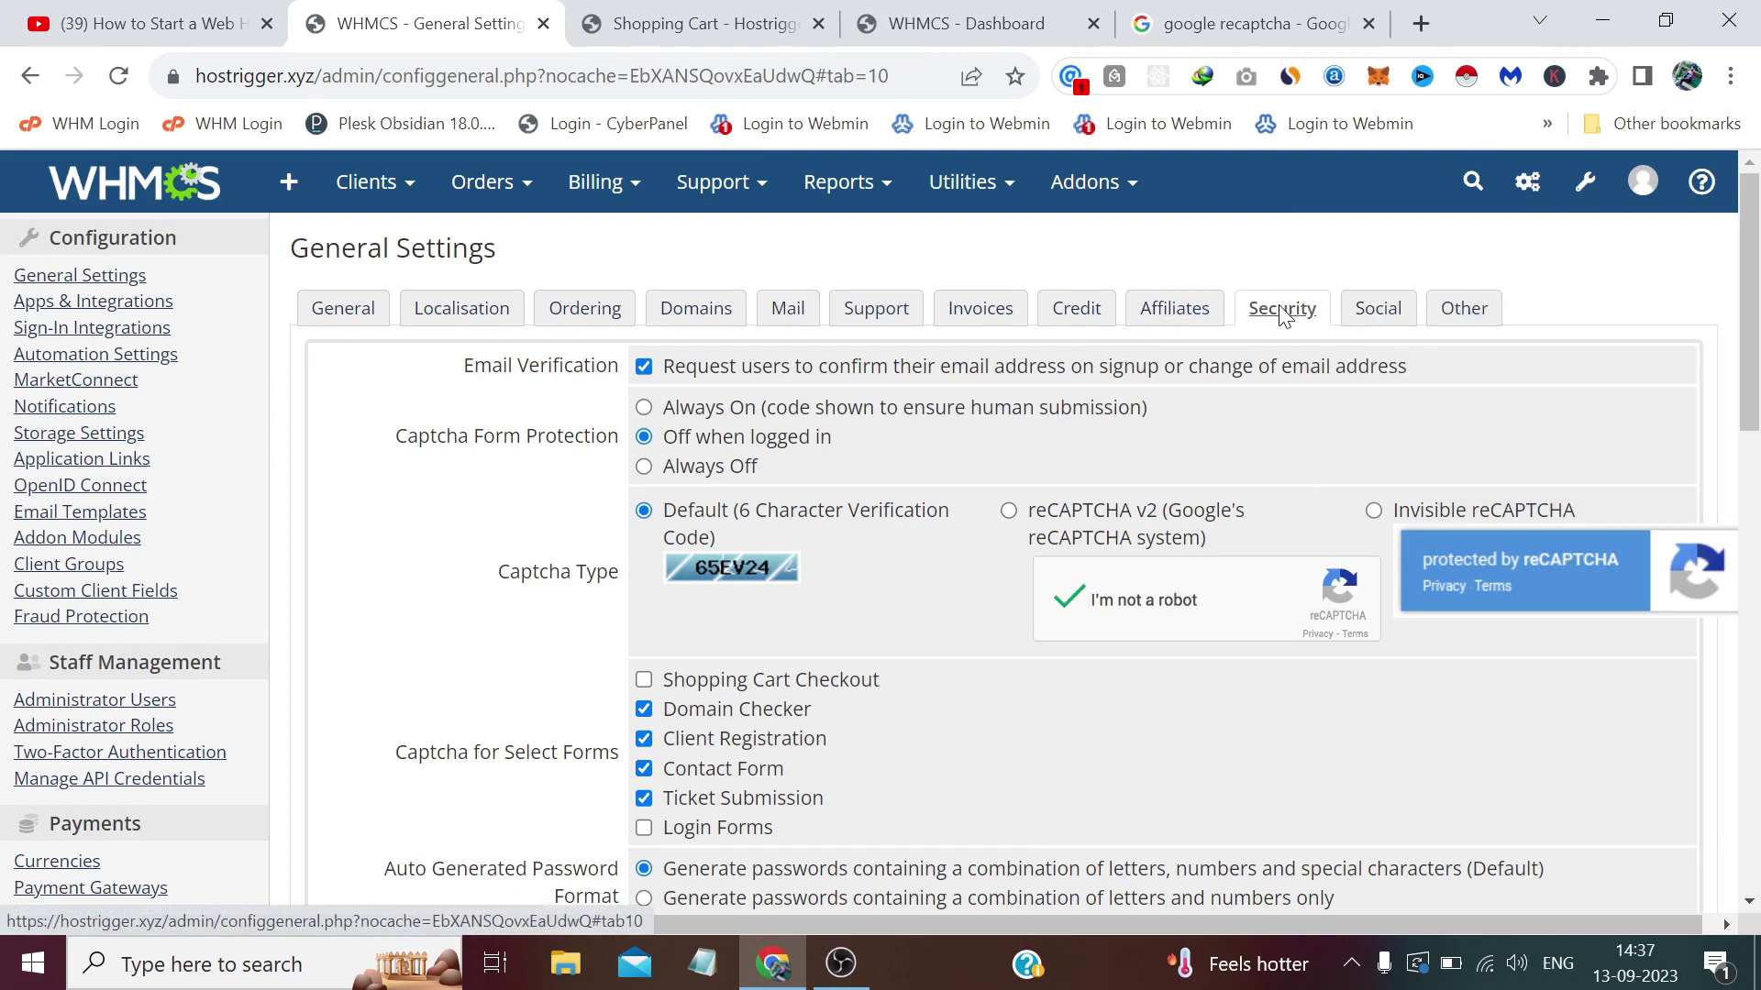
left_click(716, 415)
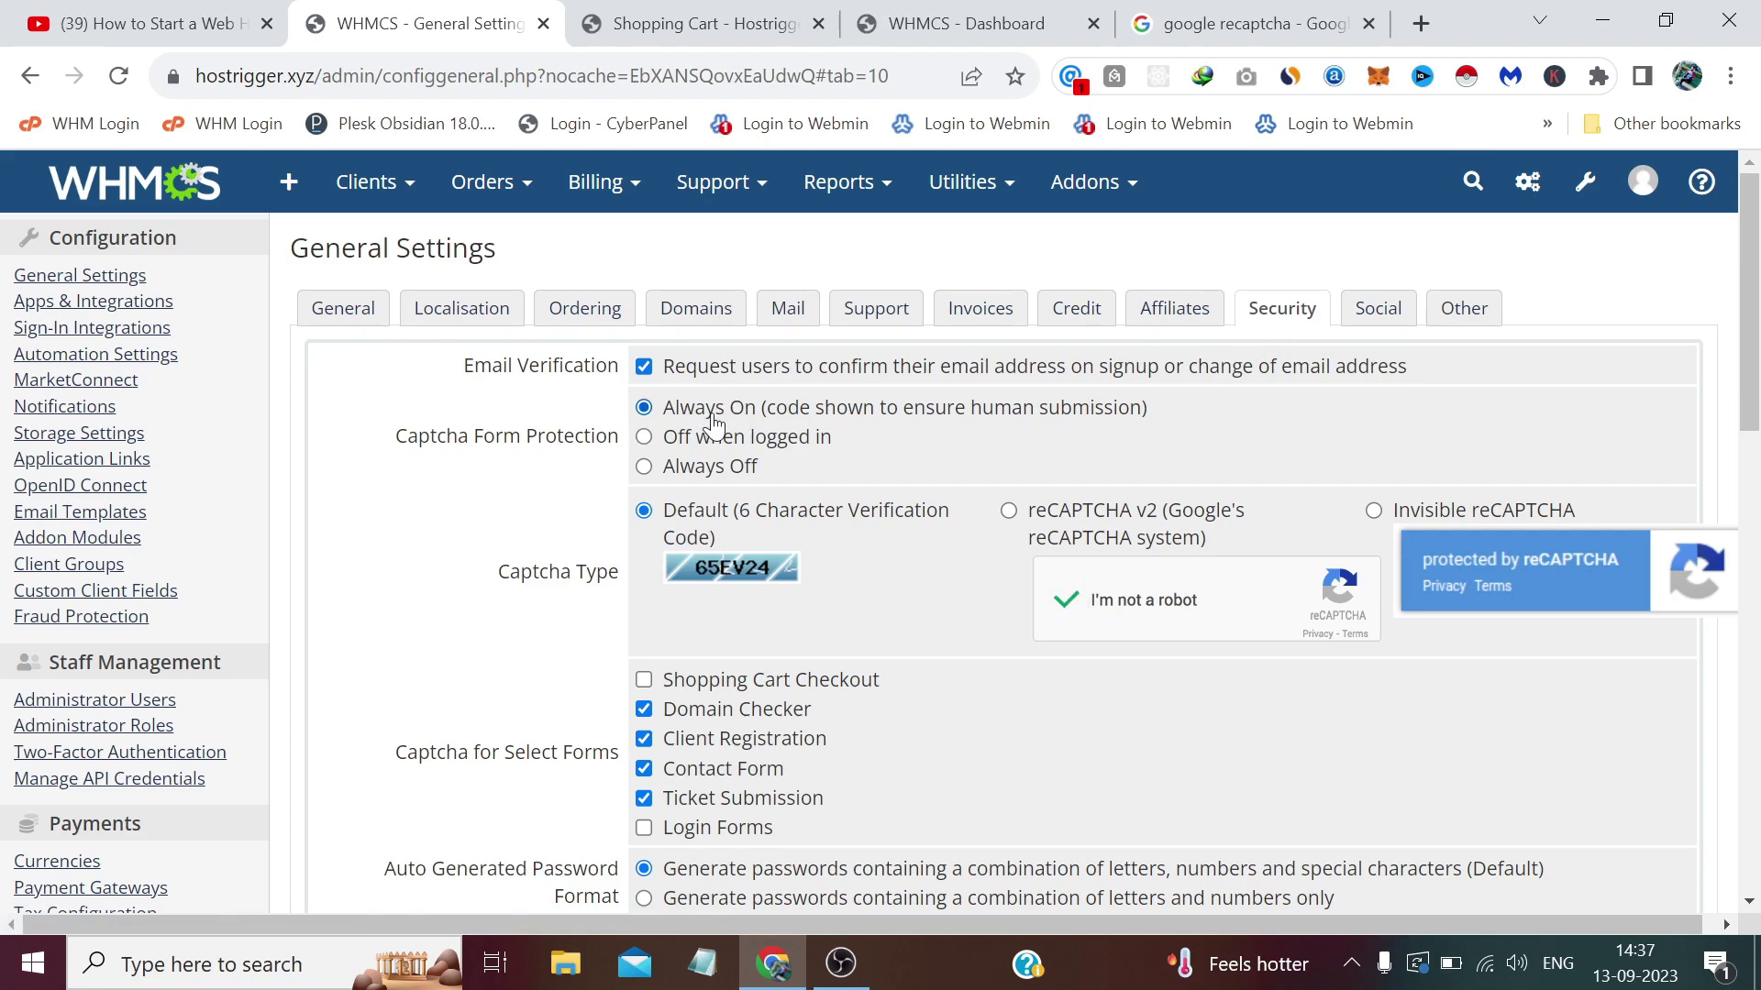
left_click(1374, 511)
scroll(1104, 559, "down", 3)
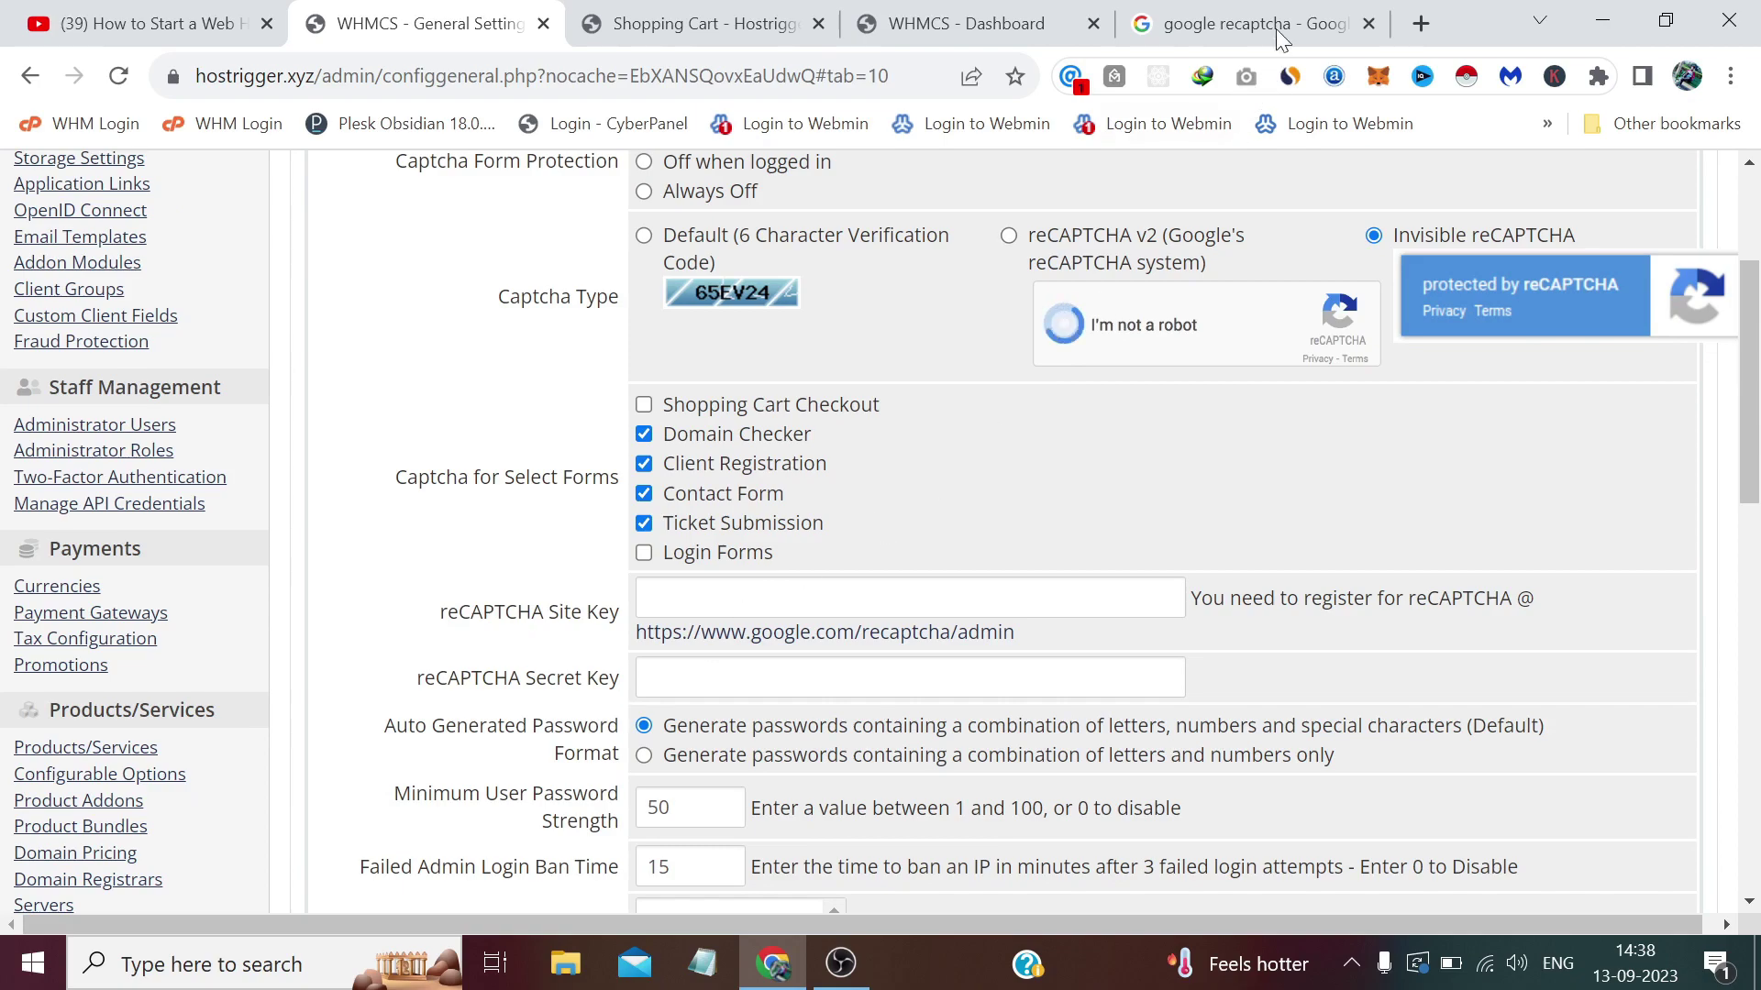
- Go from the Google reCAPTCHA search results to the reCAPTCHA v3 Admin Console
left_click(1240, 30)
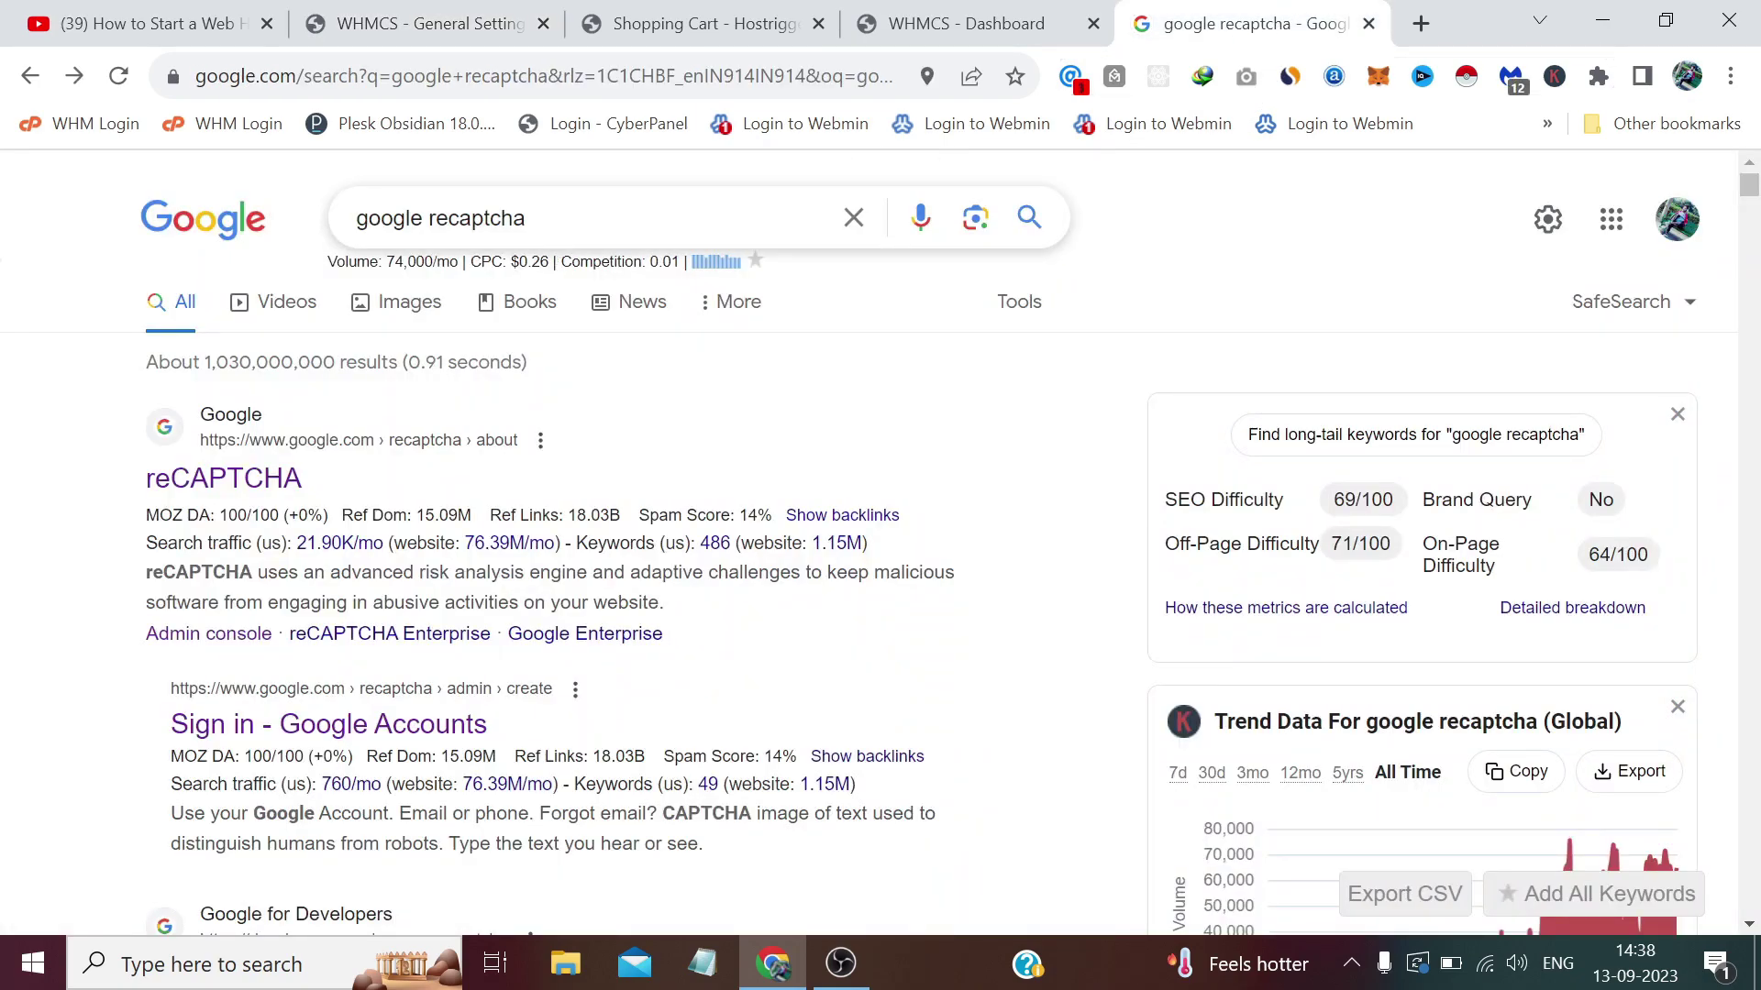
left_click_drag(527, 218, 356, 219)
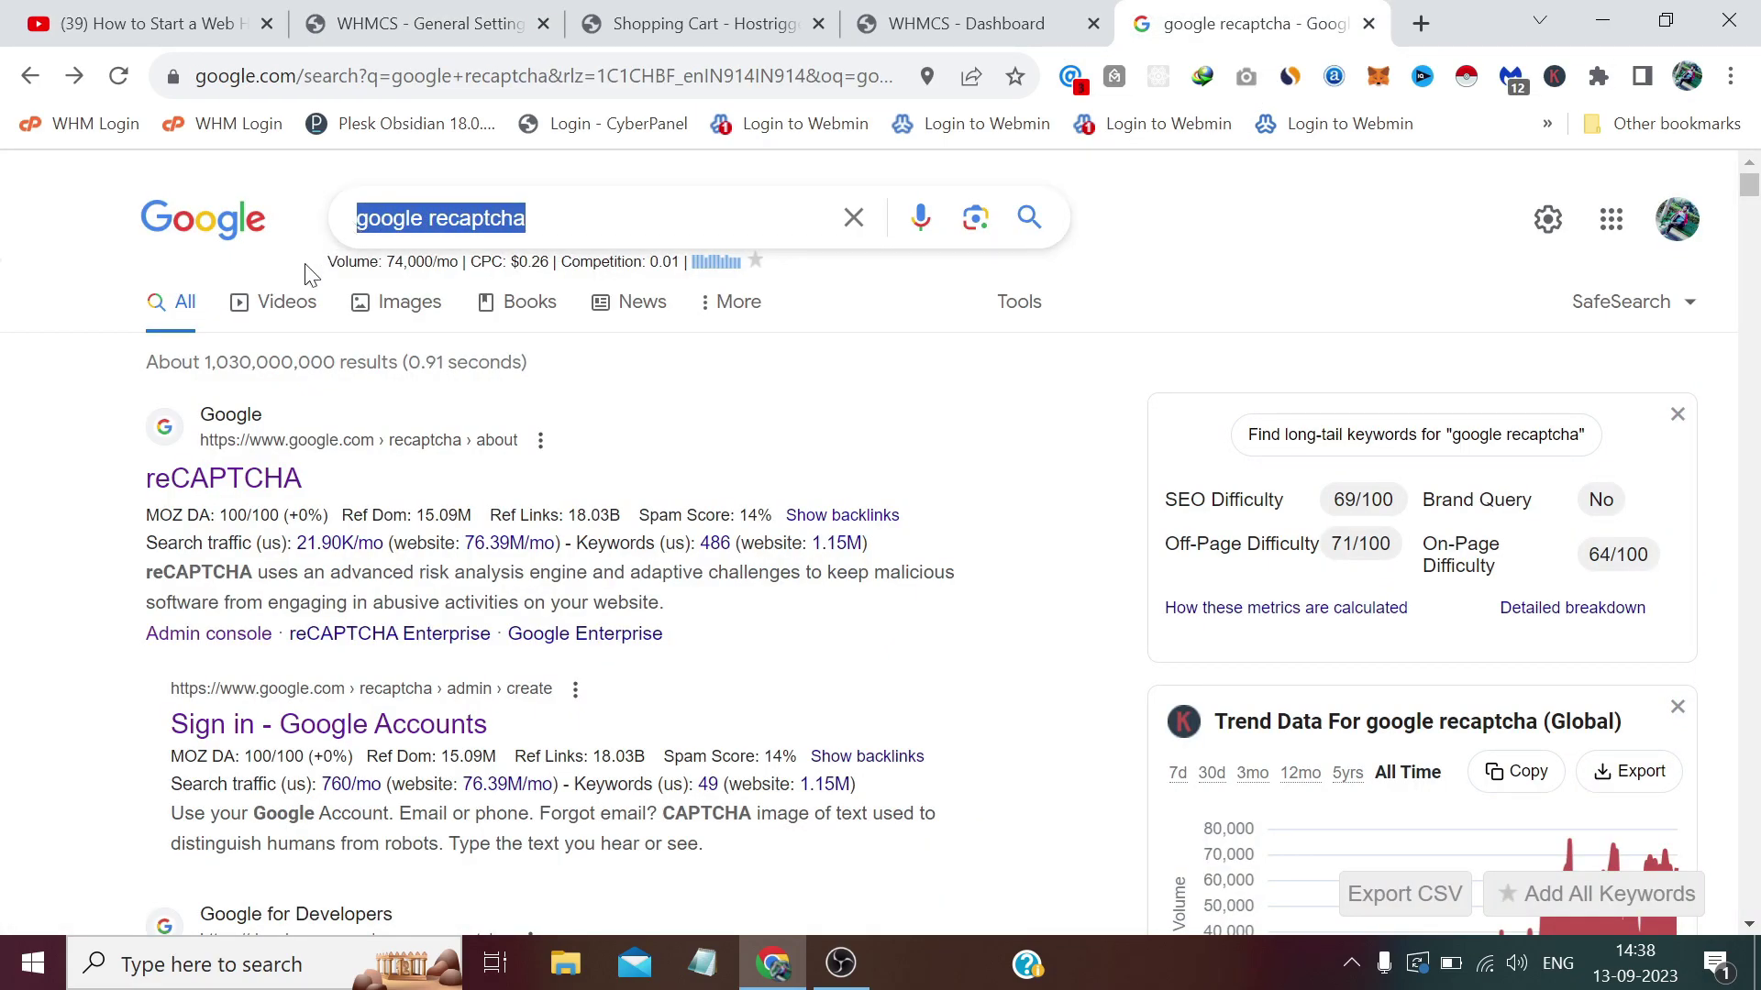
left_click(234, 489)
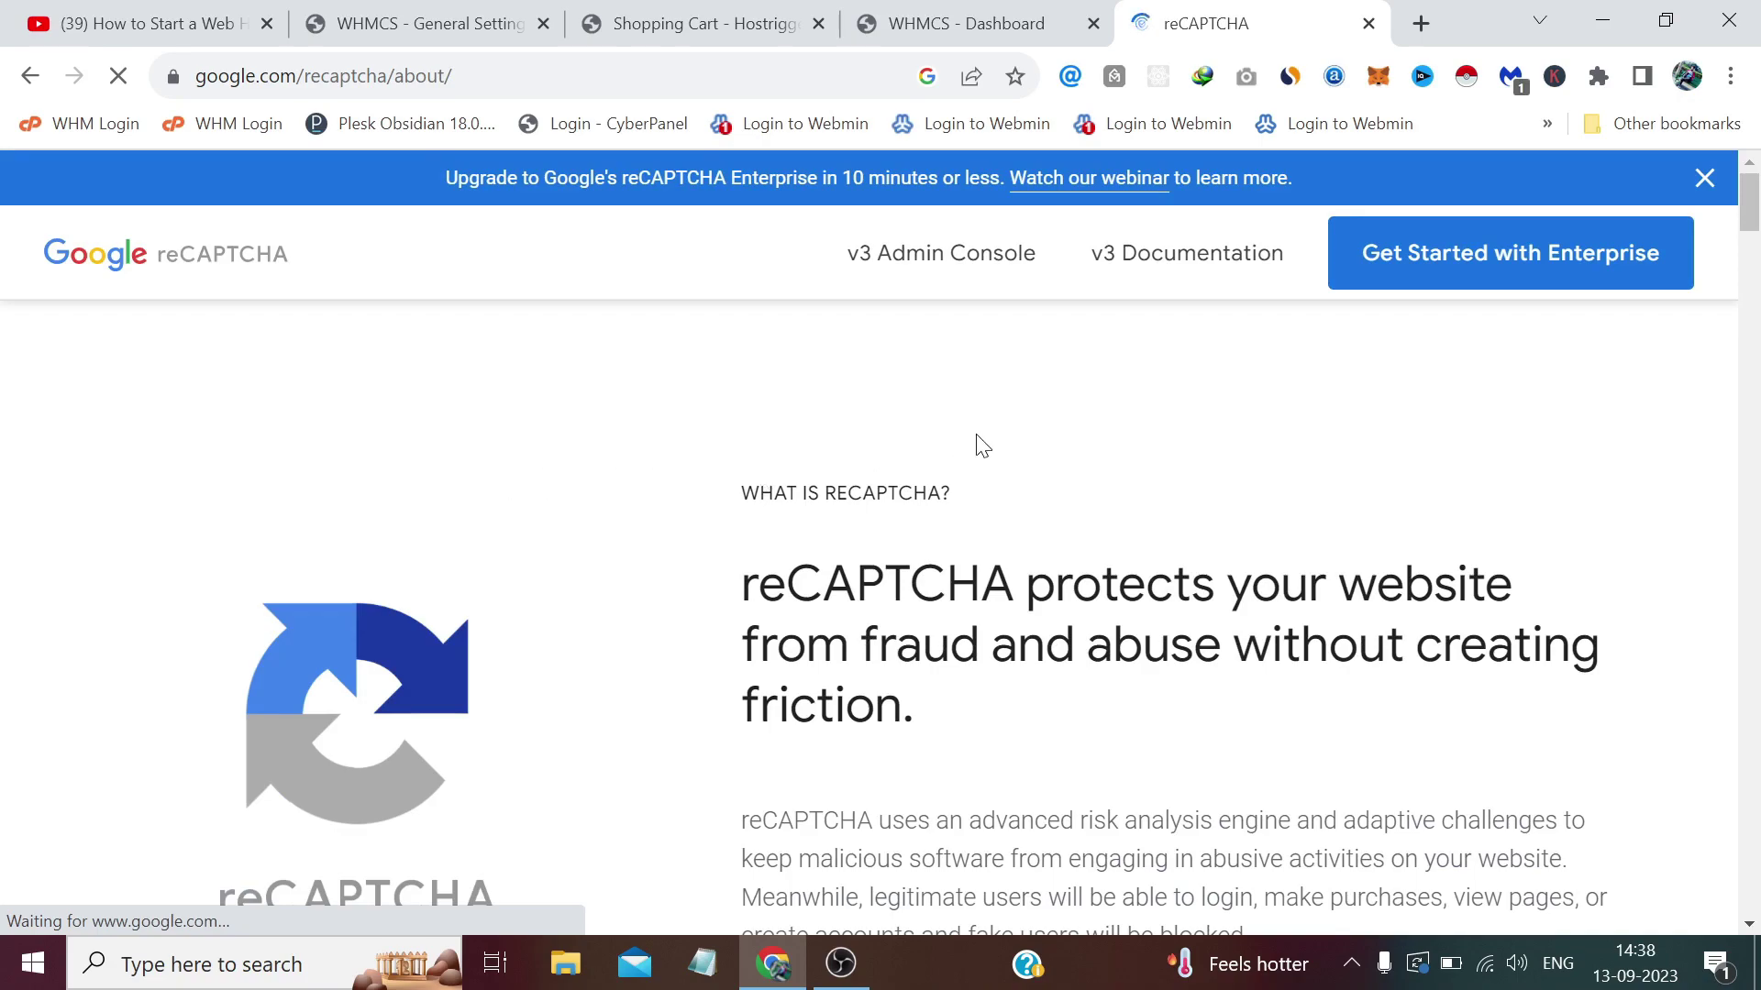
left_click(937, 264)
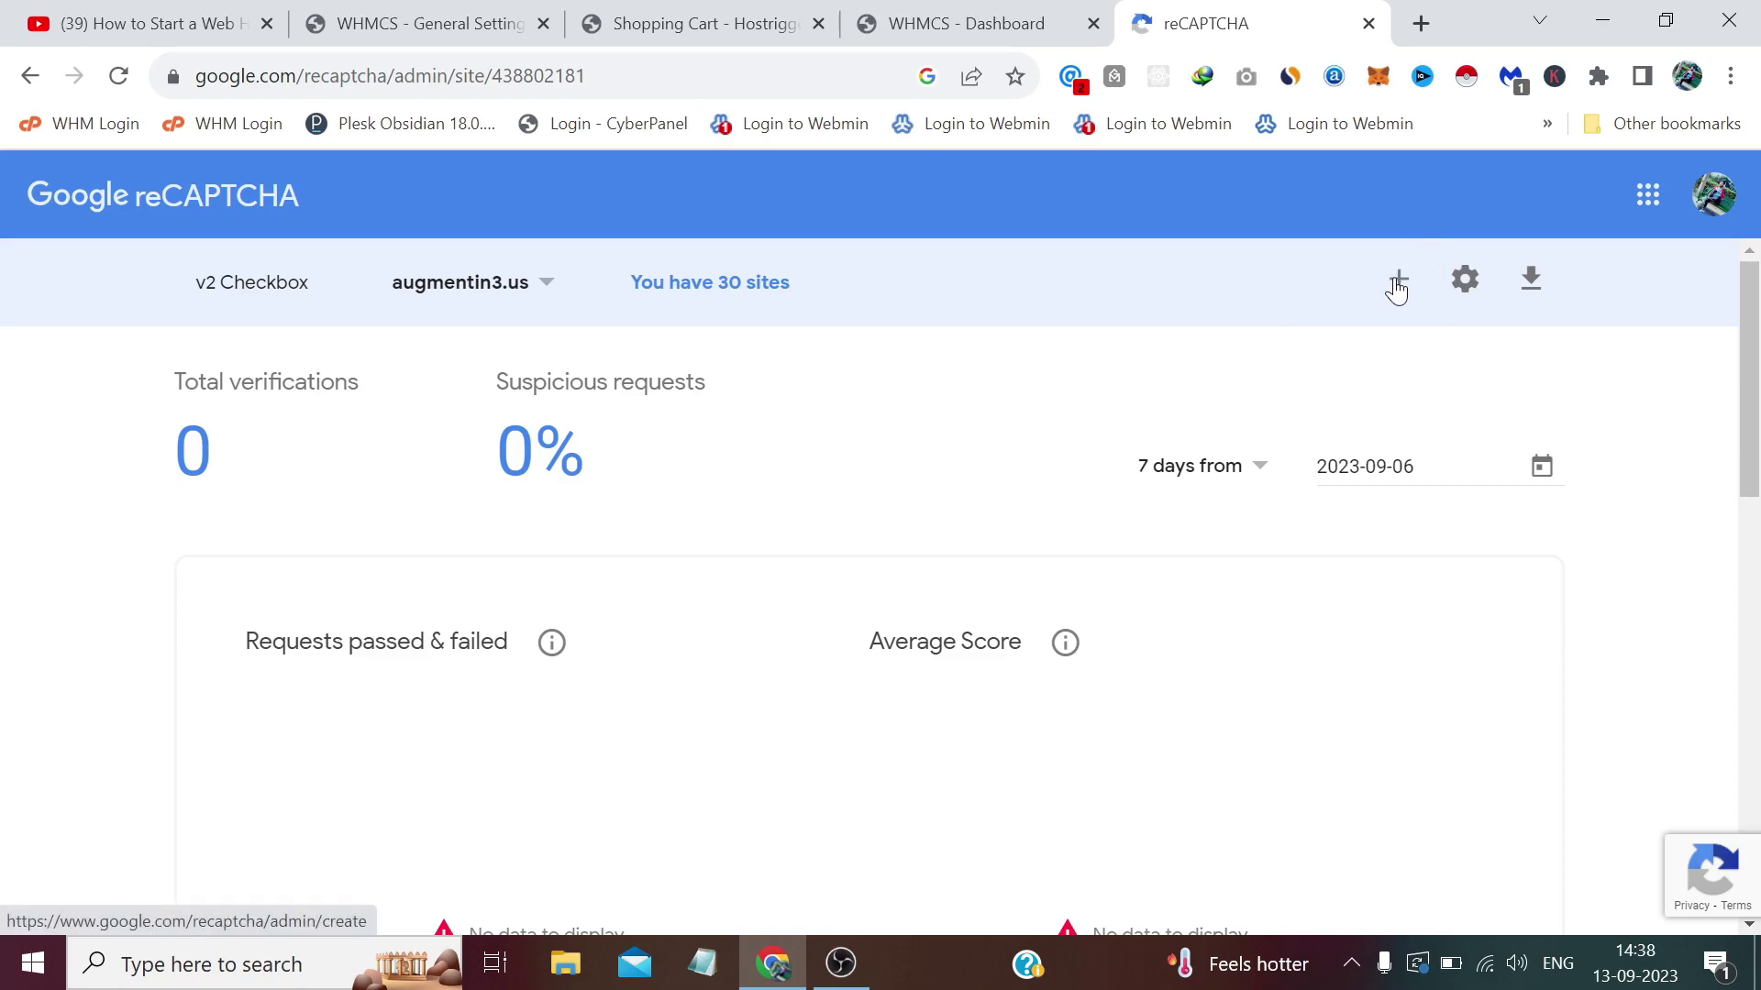
- Start a new reCAPTCHA site registration labelled hostrigger.xyz
left_click(1397, 285)
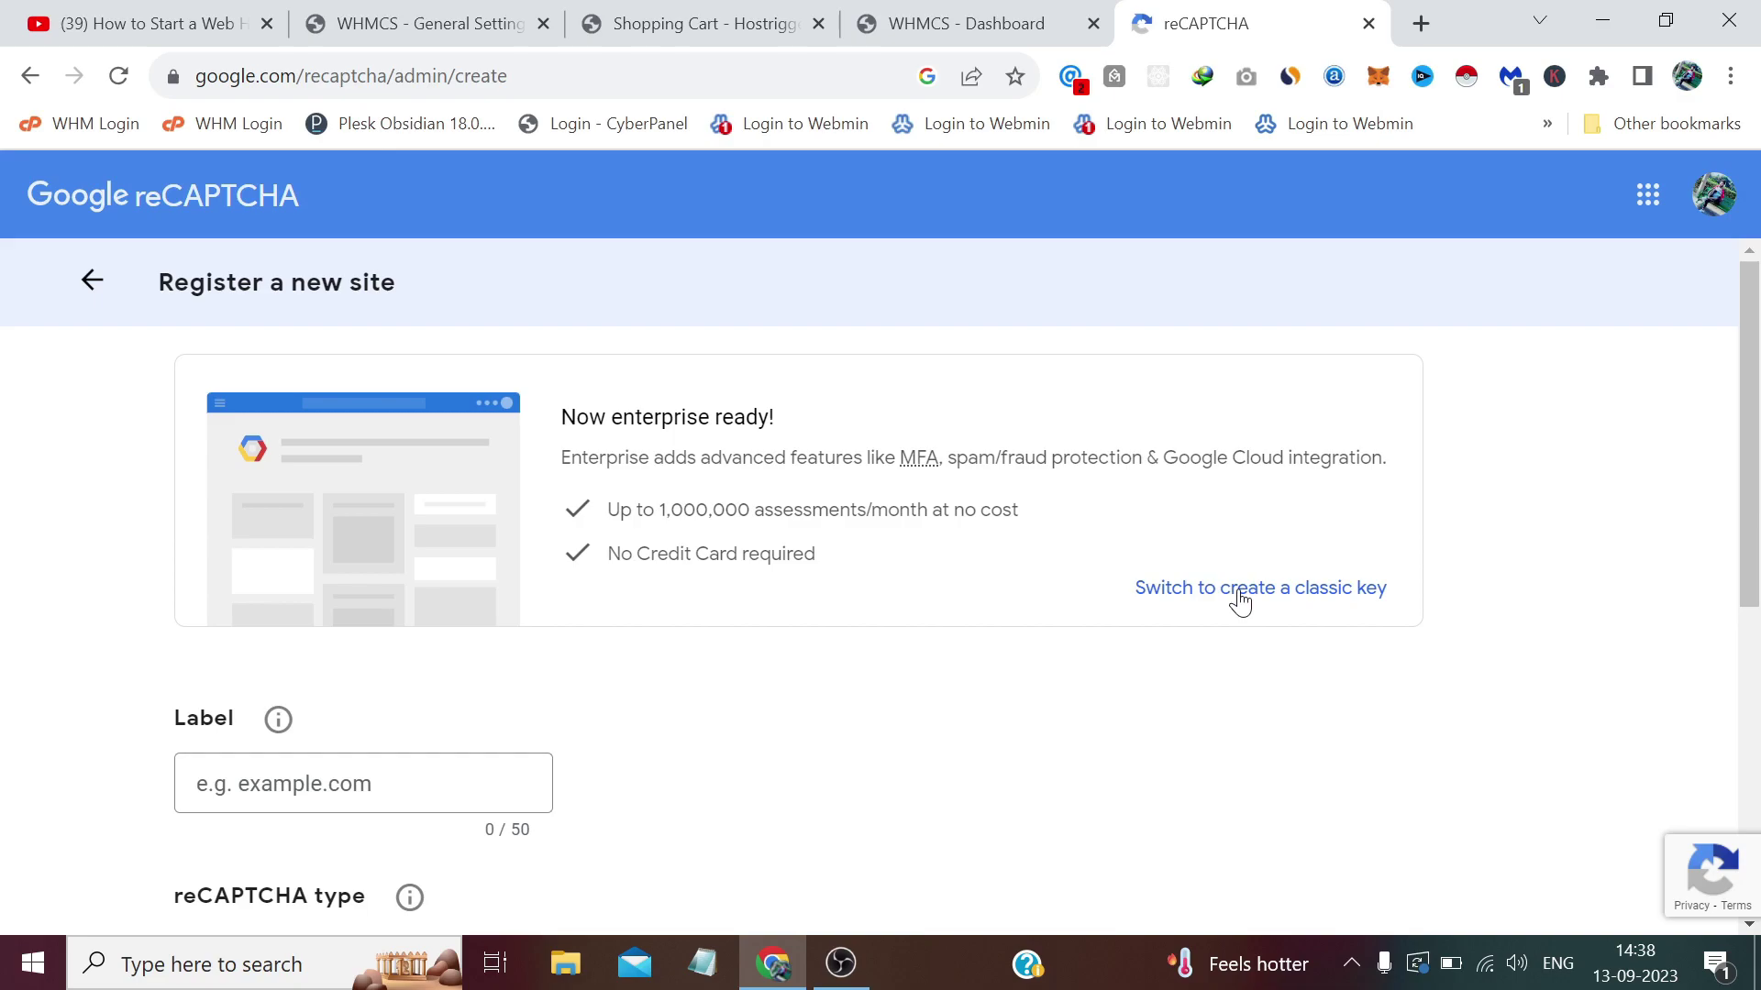
left_click(1241, 592)
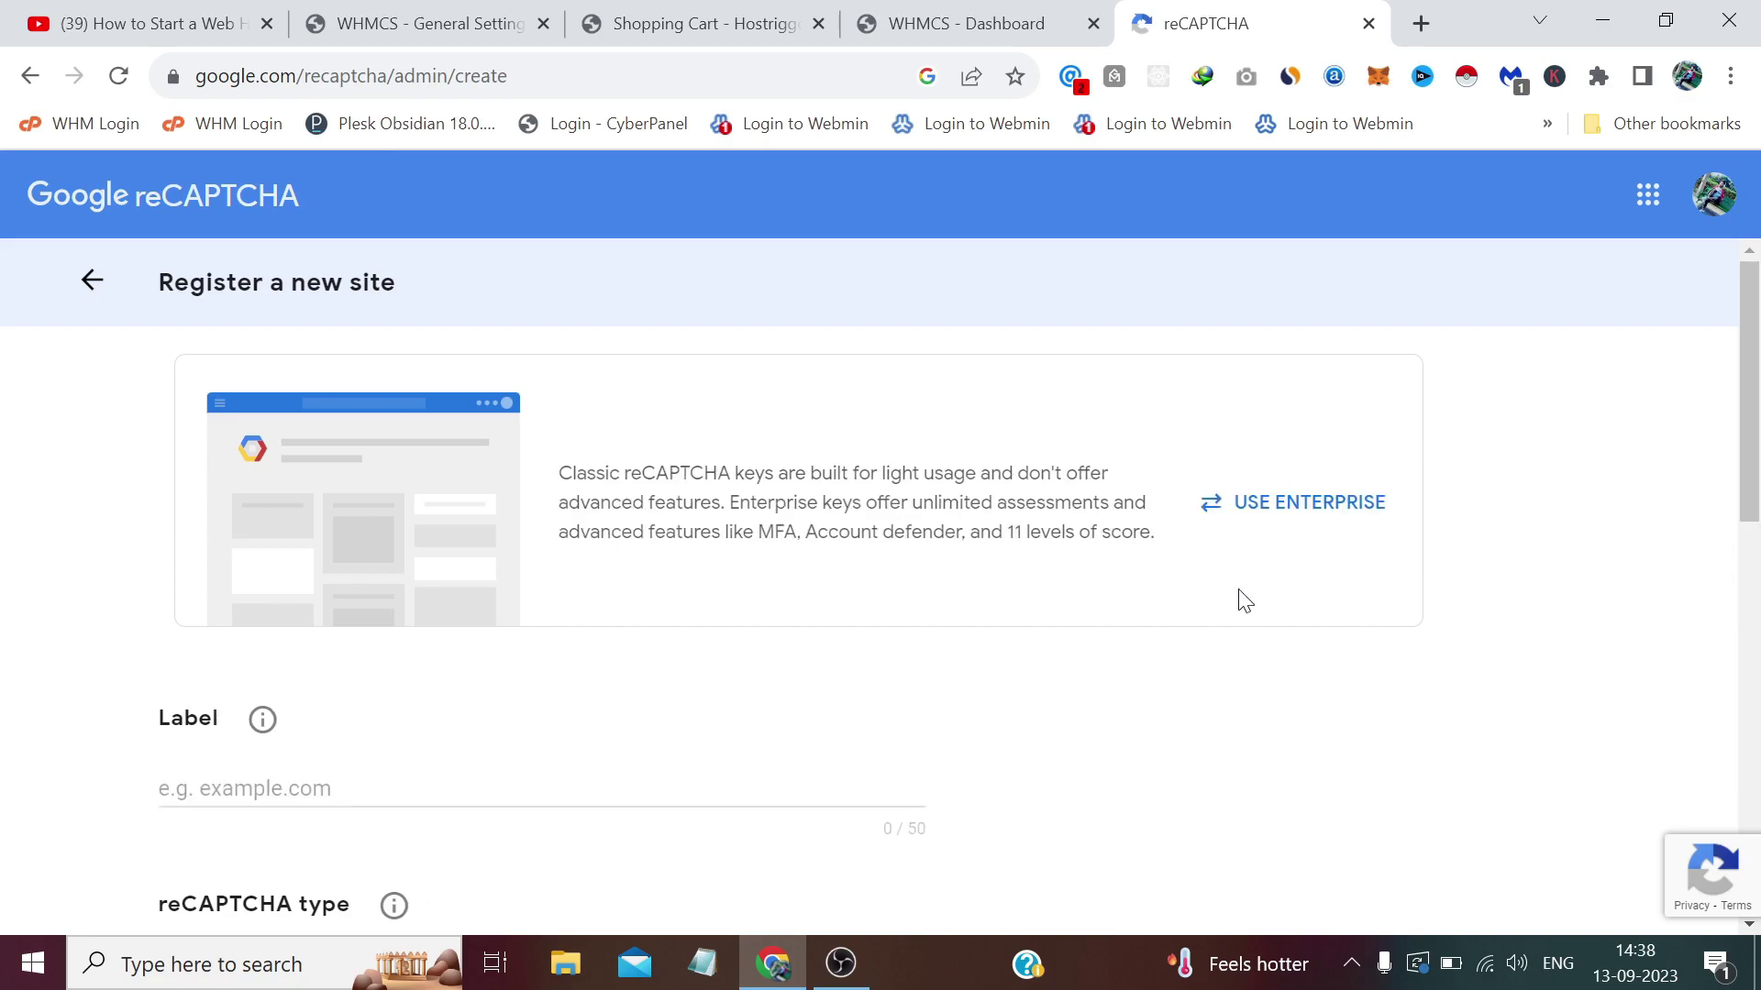
scroll(1010, 574, "down", 3)
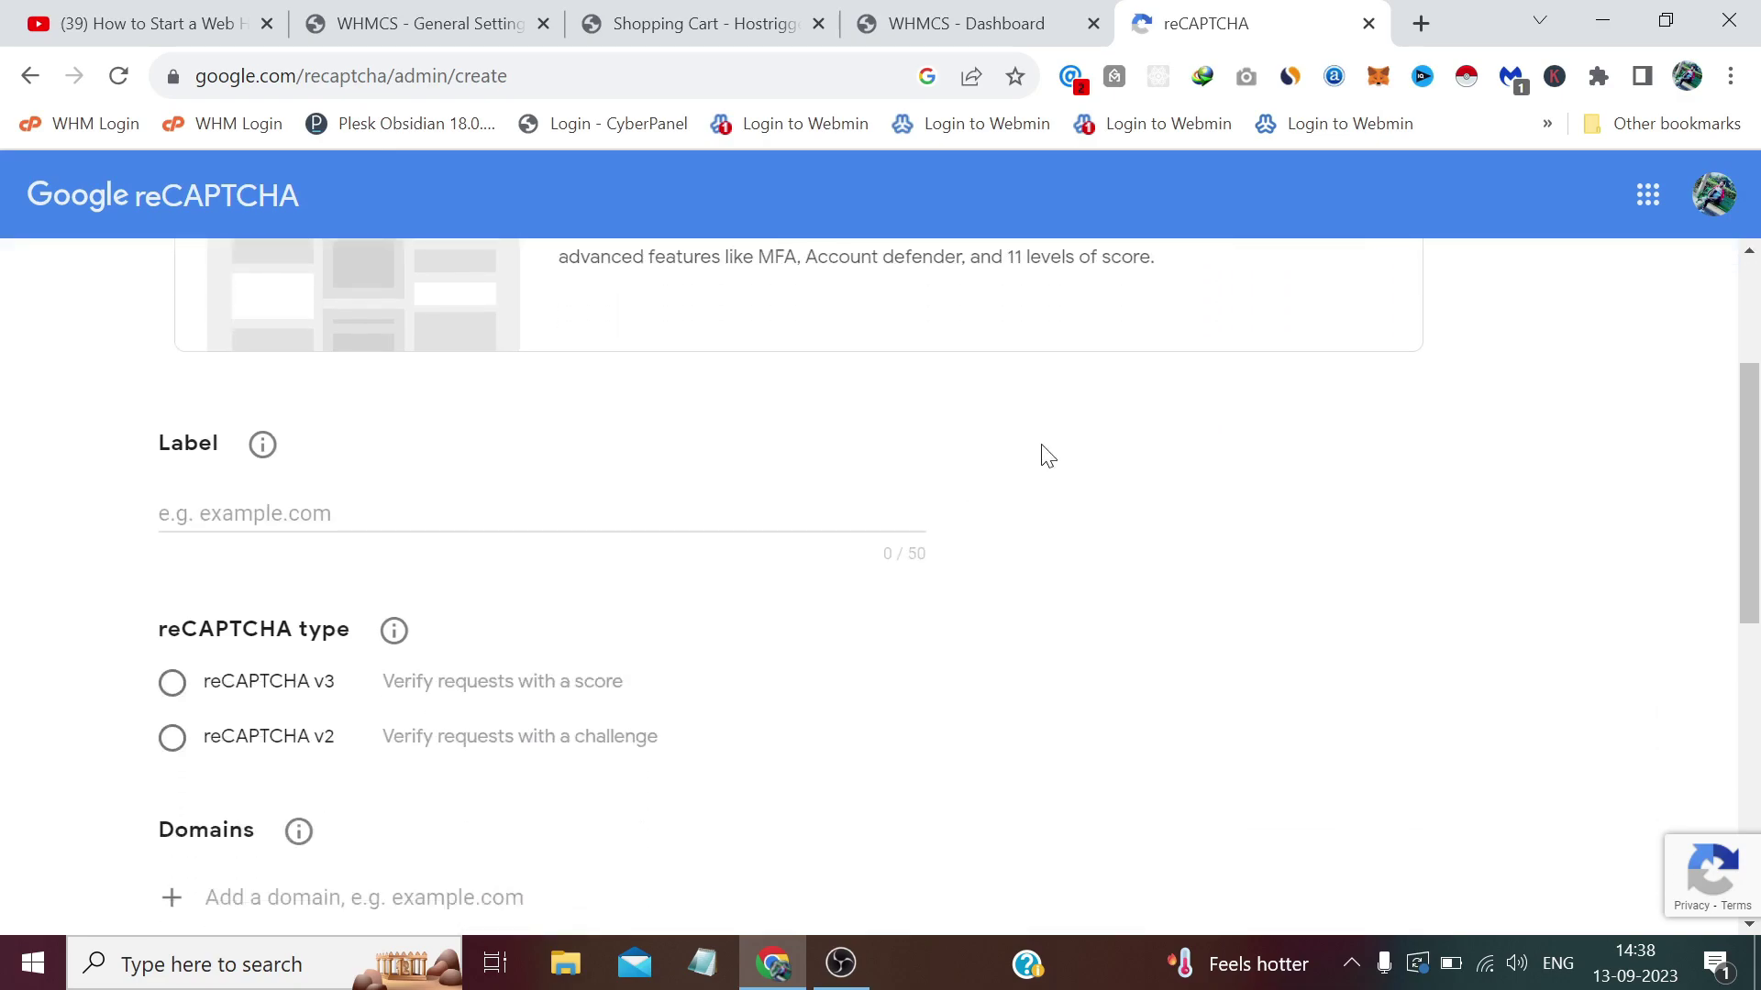
left_click(367, 513)
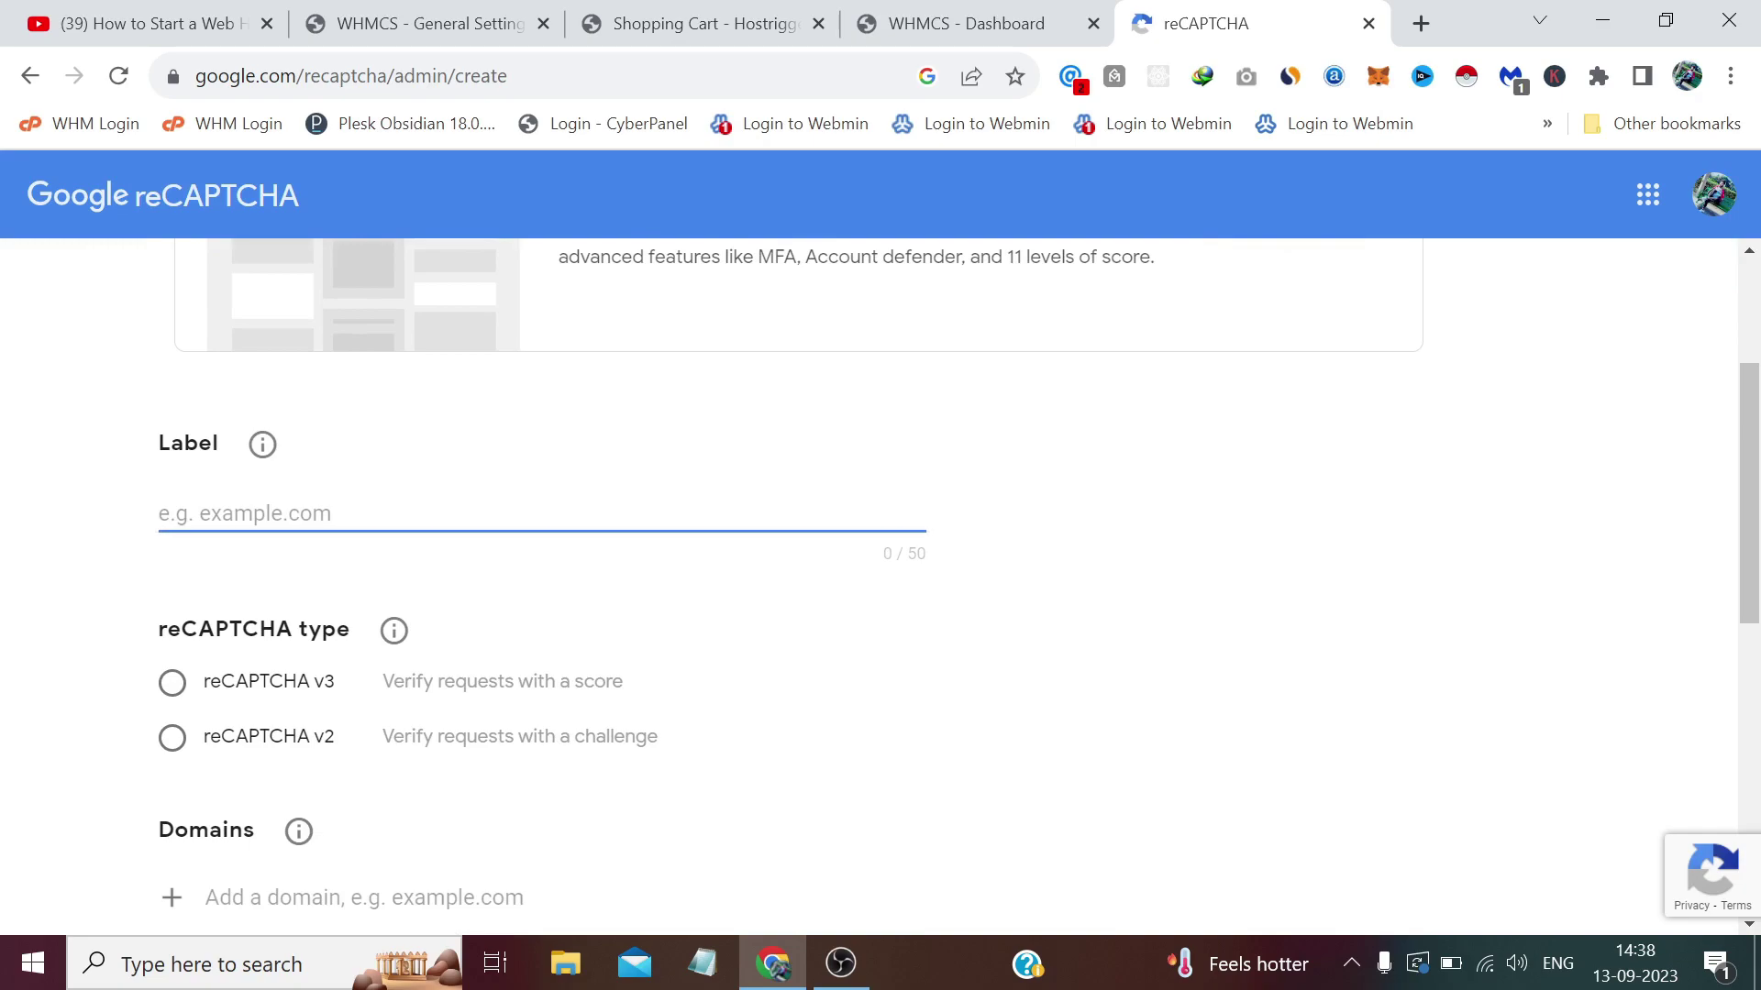
type("hos")
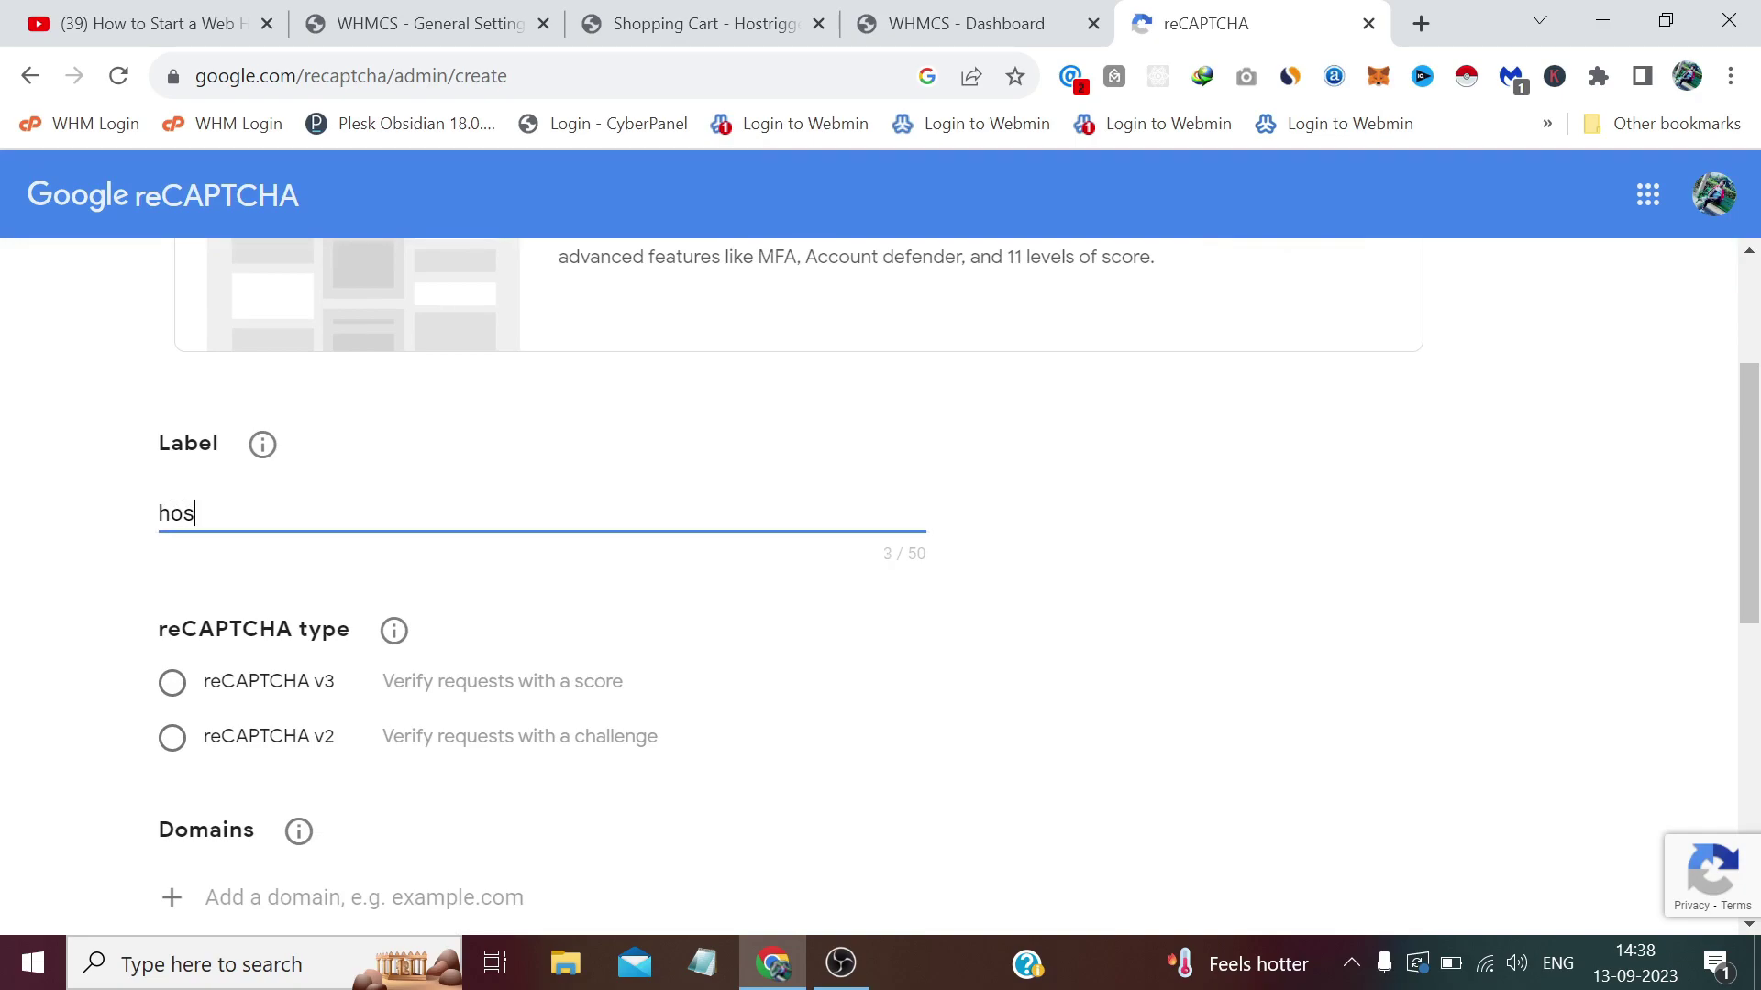
type("trigger.xyz")
key("ctrl+a")
left_click(86, 495)
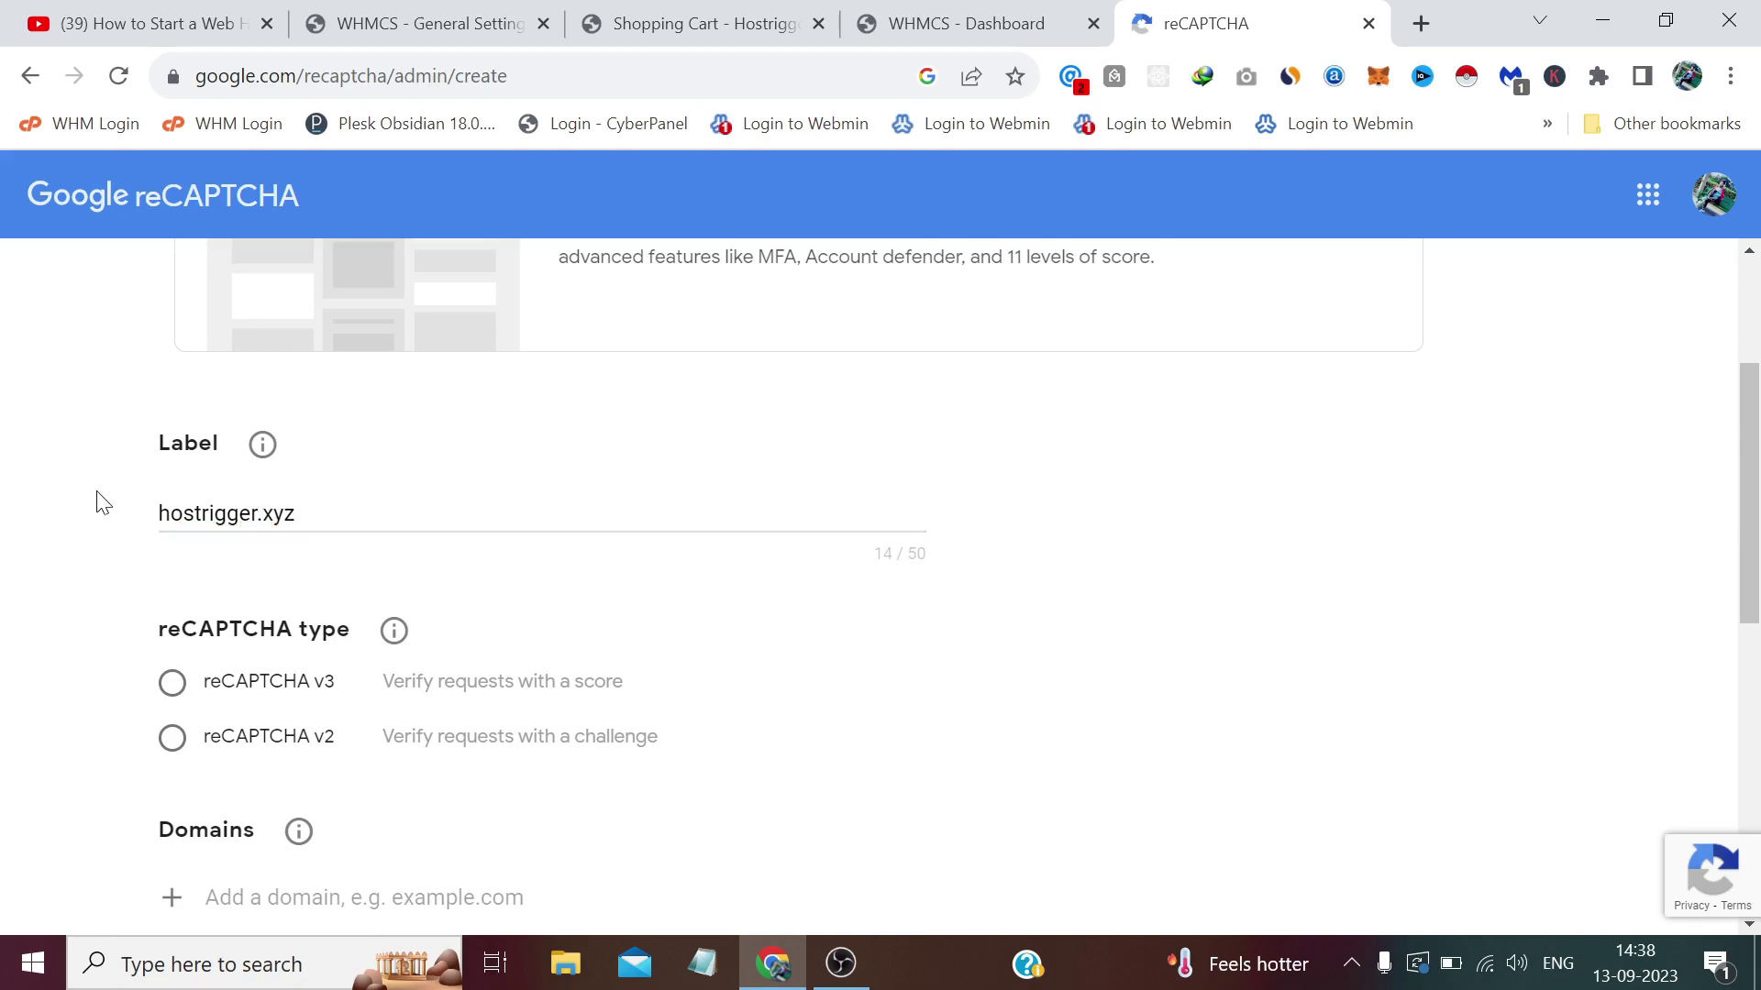
- Choose reCAPTCHA v3 and add hostrigger.xyz as the domain, copied from the label
left_click(173, 690)
scroll(96, 621, "down", 3)
scroll(266, 610, "up", 3)
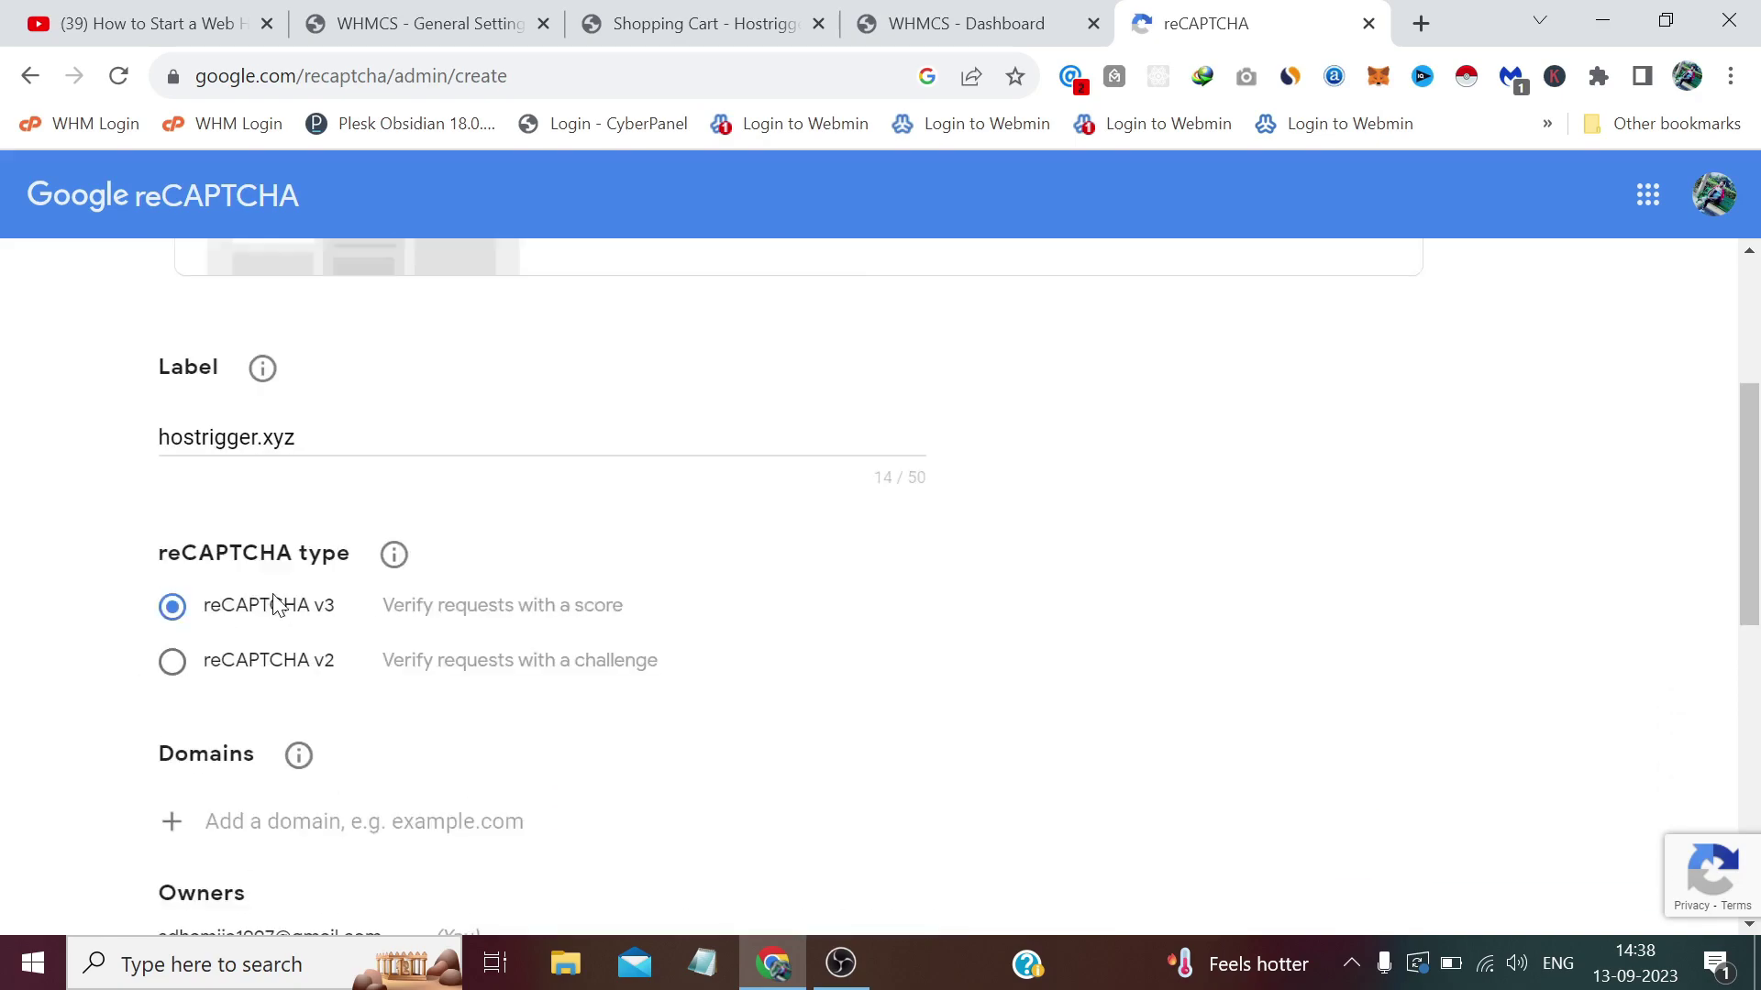
left_click_drag(298, 514, 147, 512)
key("ctrl+c")
right_click(165, 514)
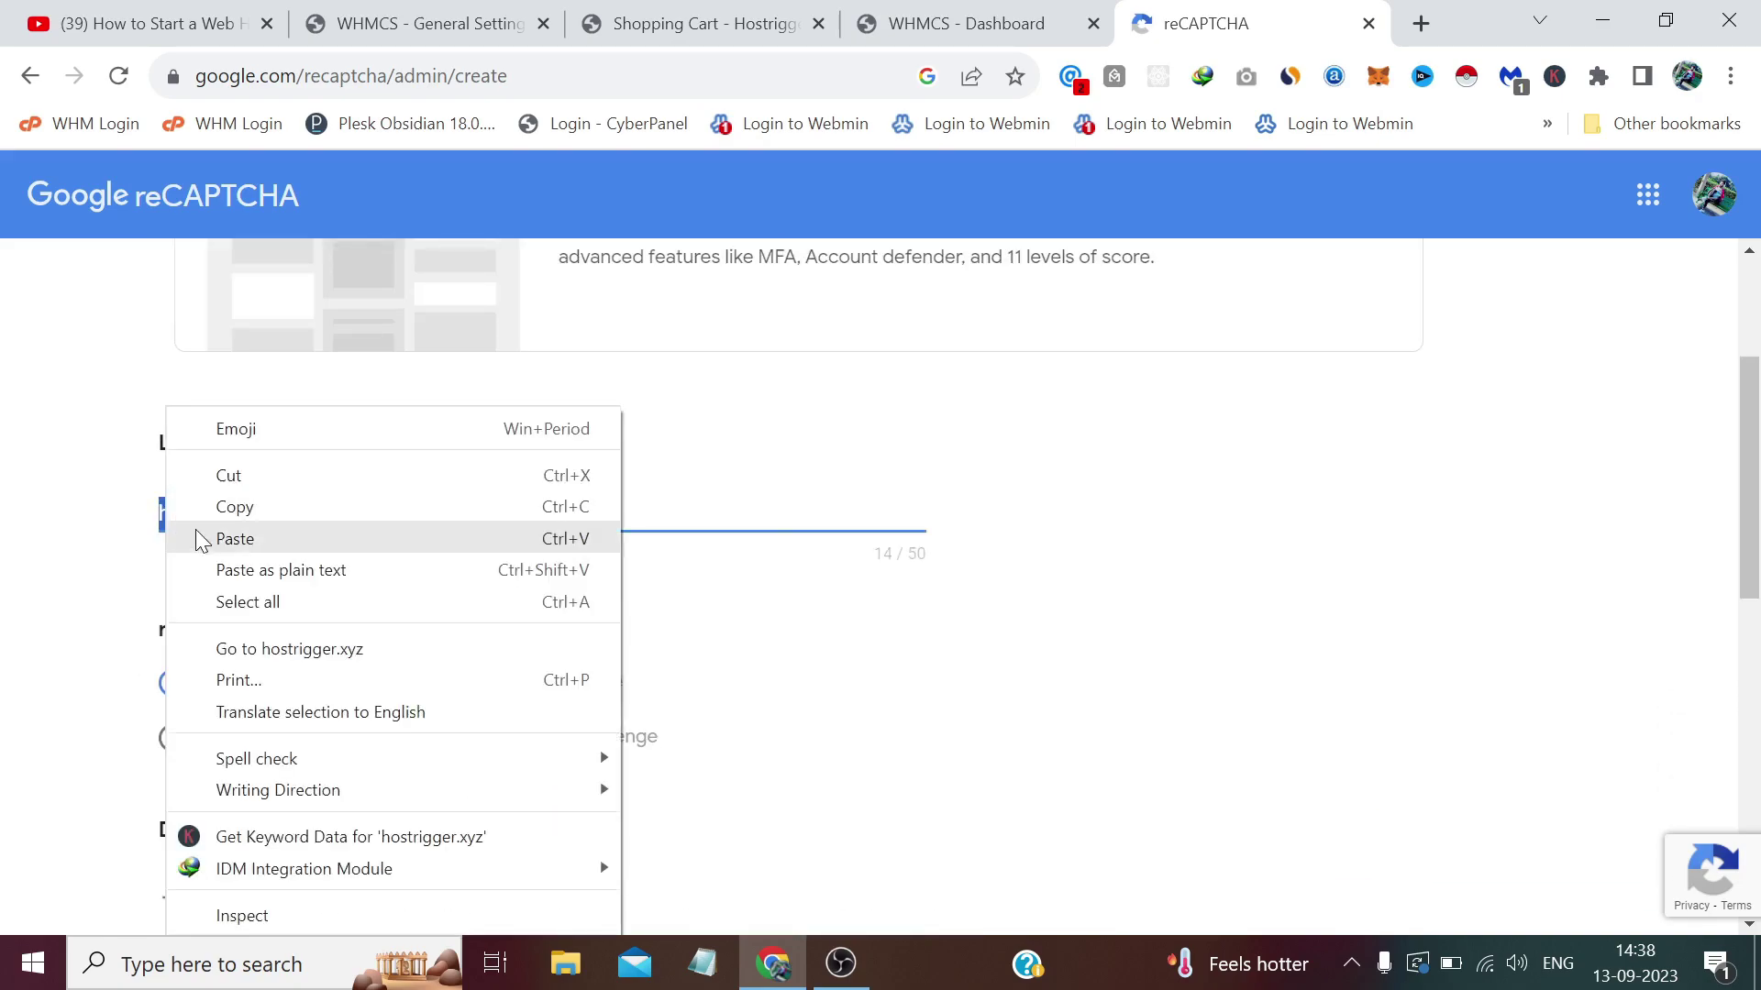
key("Escape")
left_click(52, 523)
scroll(52, 524, "down", 3)
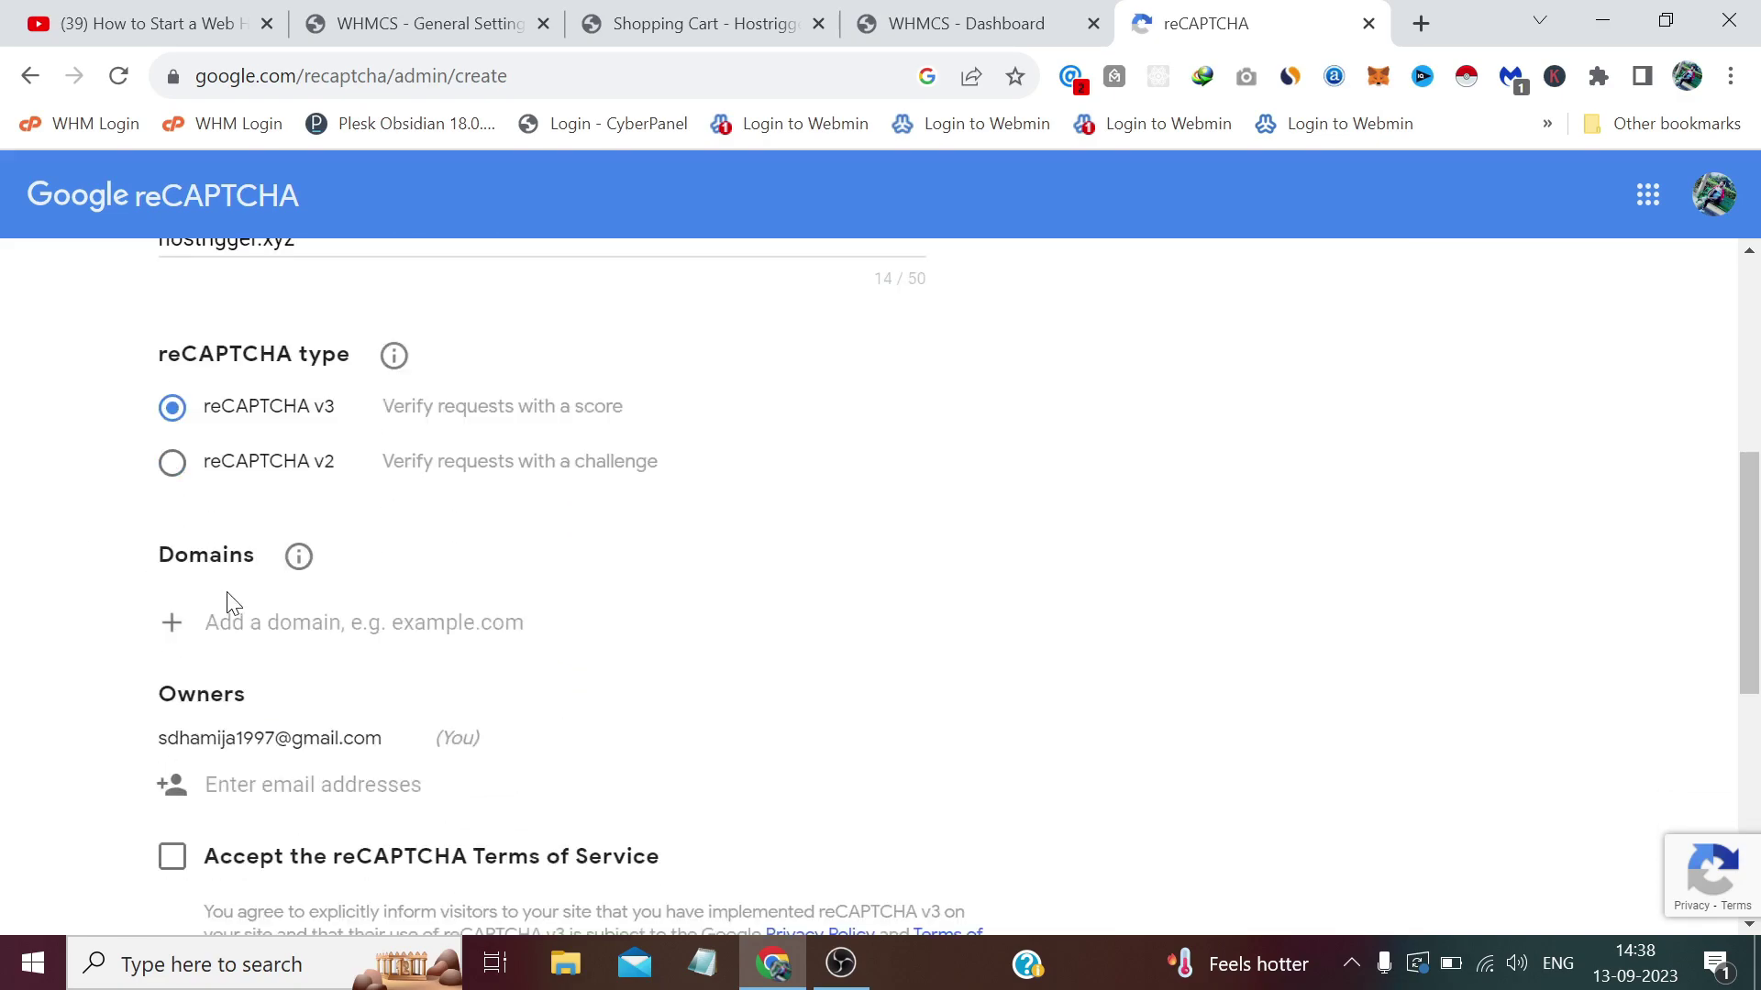
left_click(231, 616)
right_click(327, 633)
left_click(454, 368)
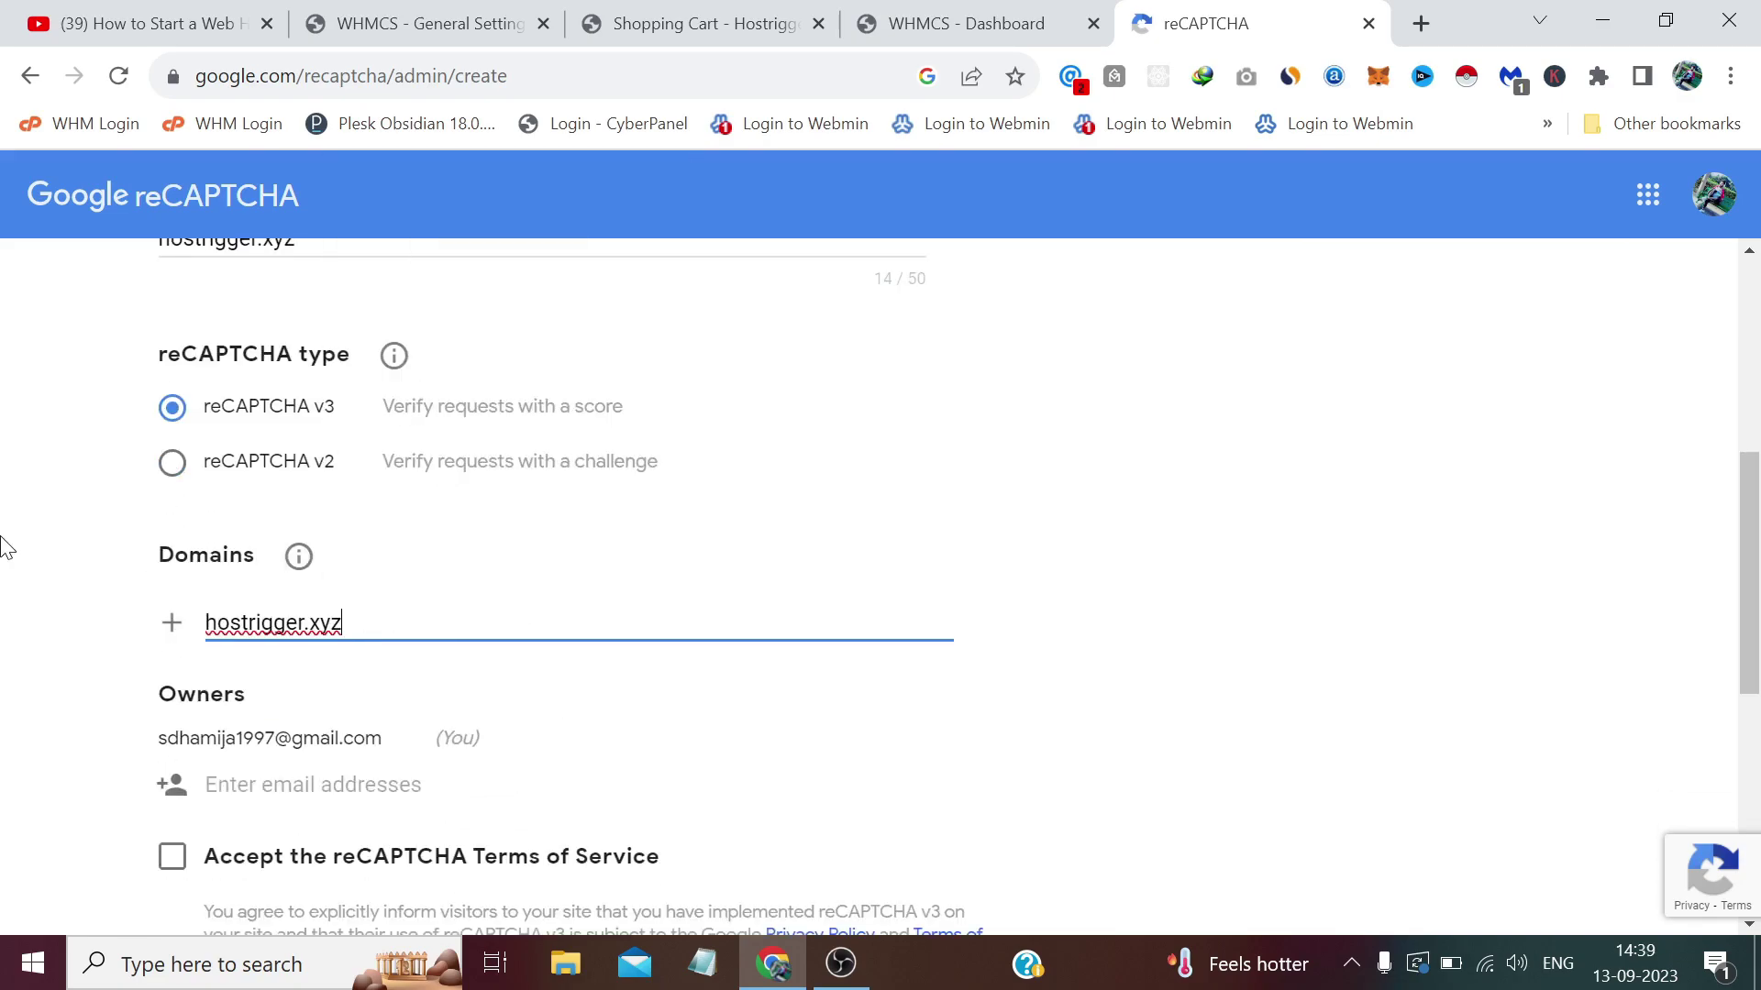
left_click(3, 548)
- Accept the reCAPTCHA Terms of Service
scroll(3, 547, "down", 1)
scroll(3, 547, "down", 2)
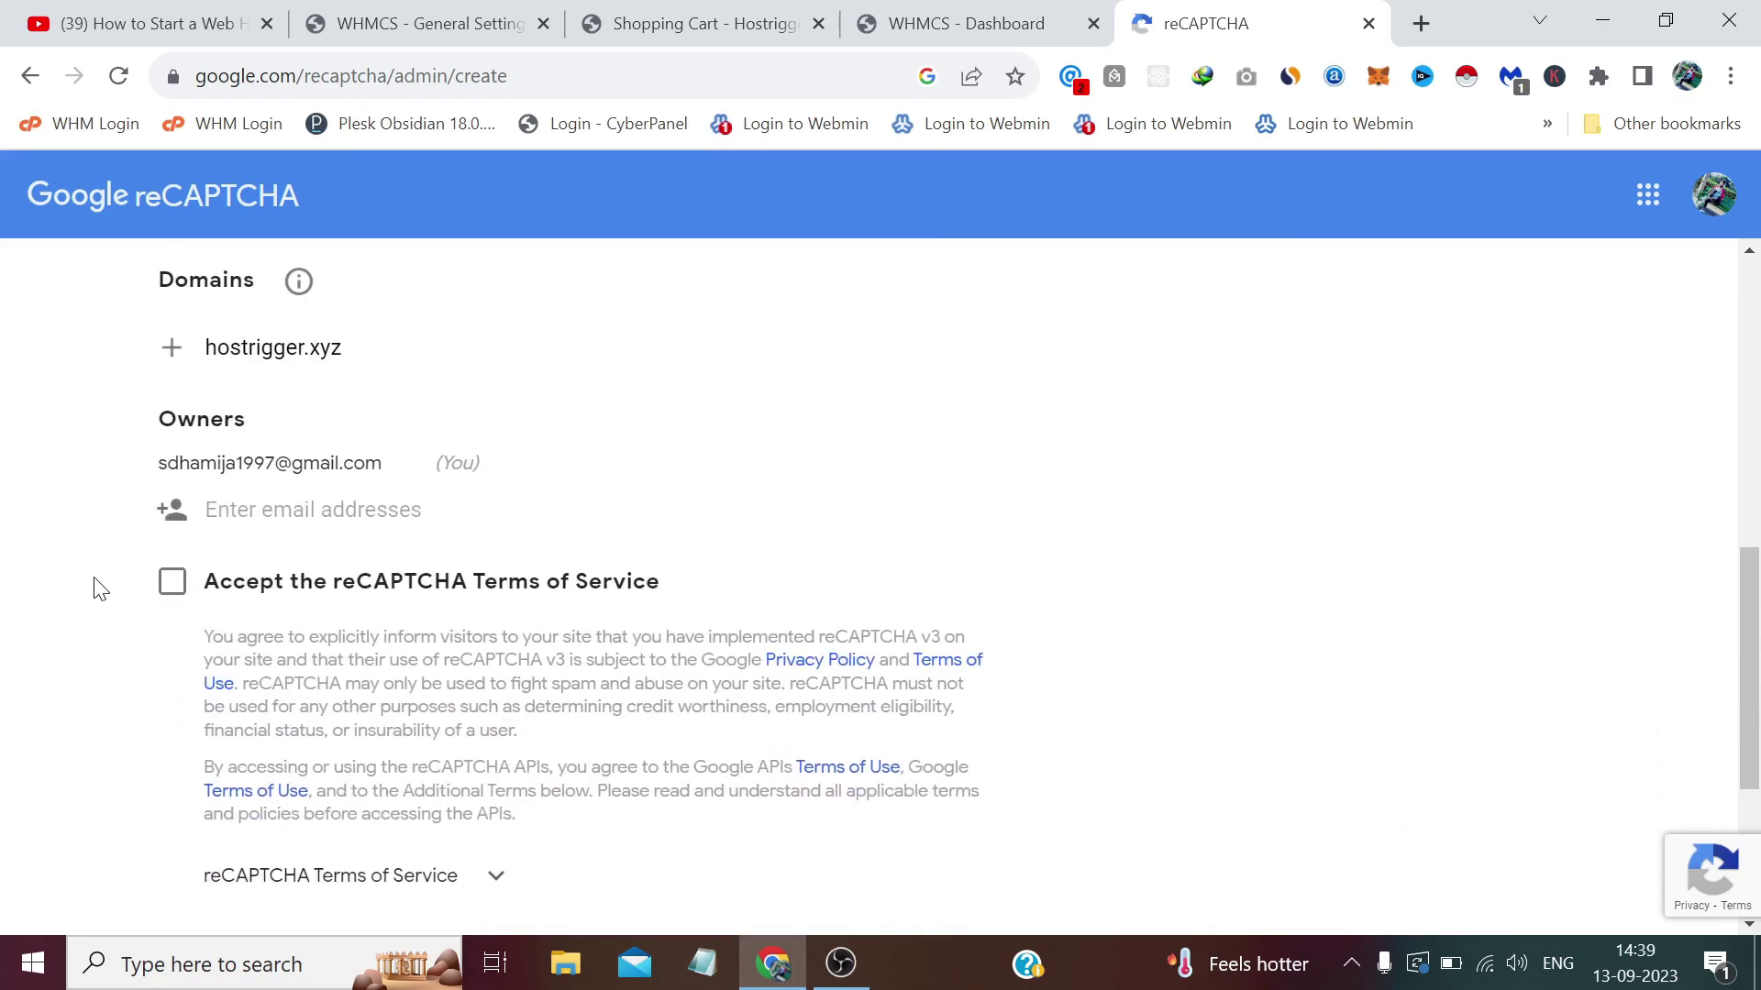
left_click(171, 583)
scroll(605, 613, "down", 3)
scroll(605, 613, "down", 1)
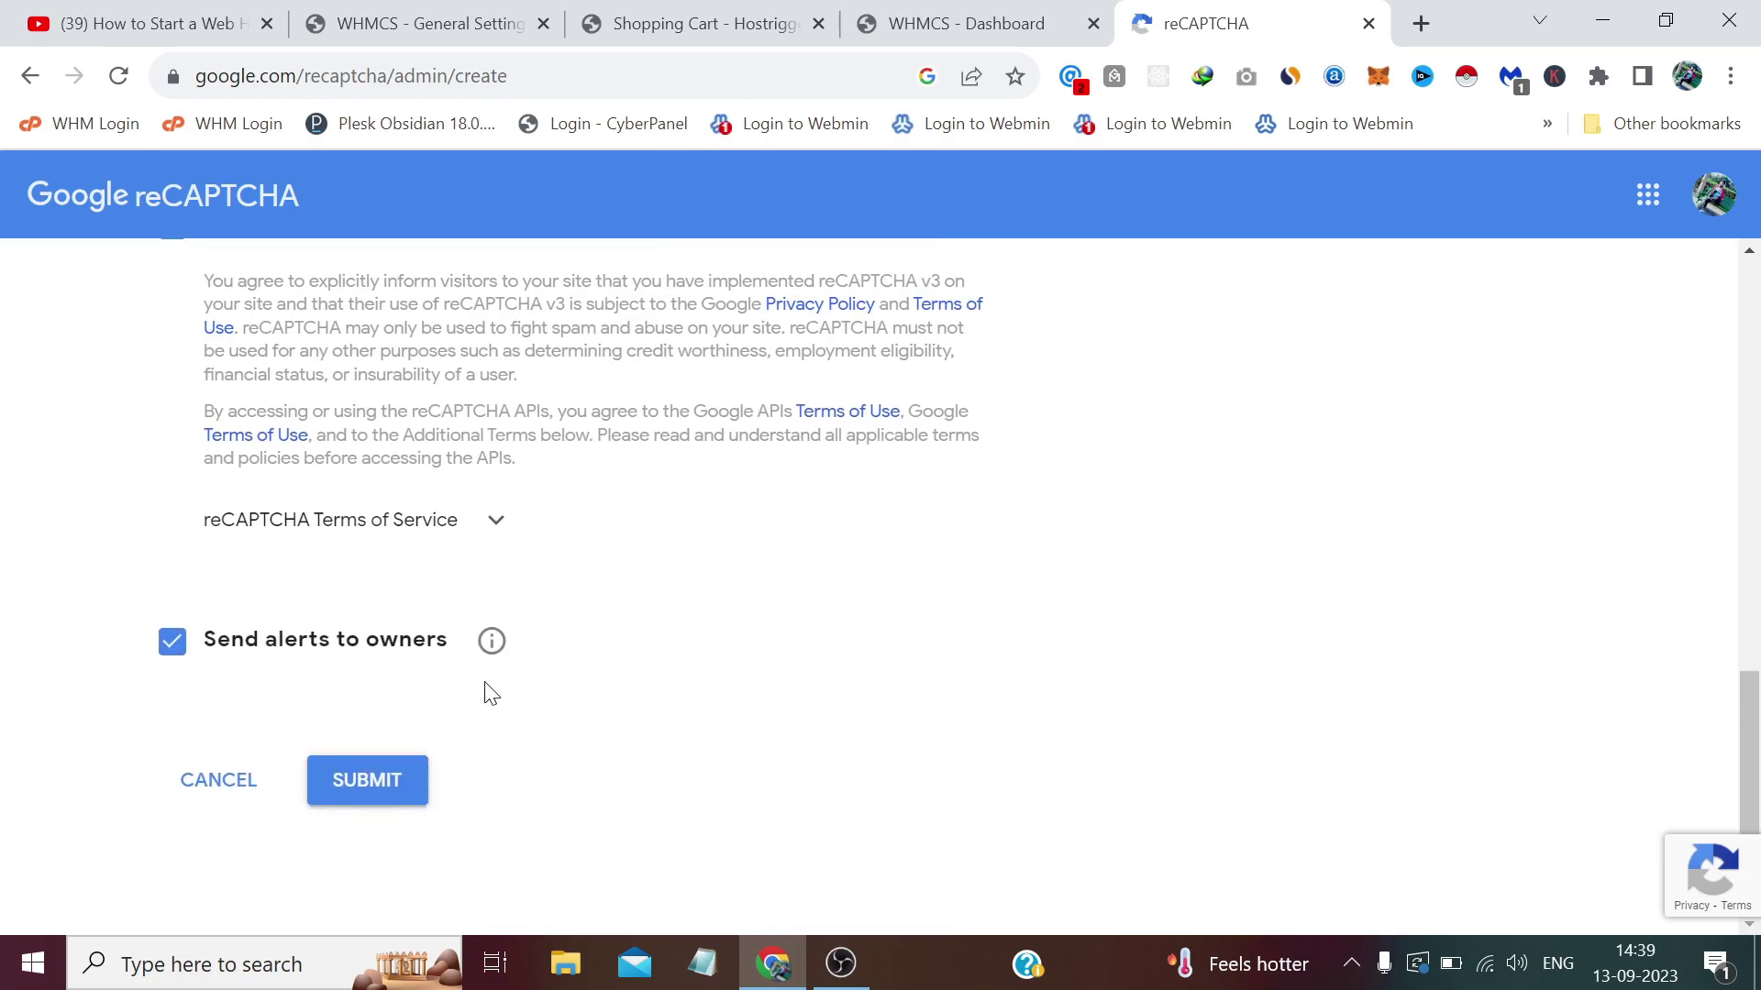
- Submit the registration and paste the new site key into the WHMCS Site Key field
left_click(385, 787)
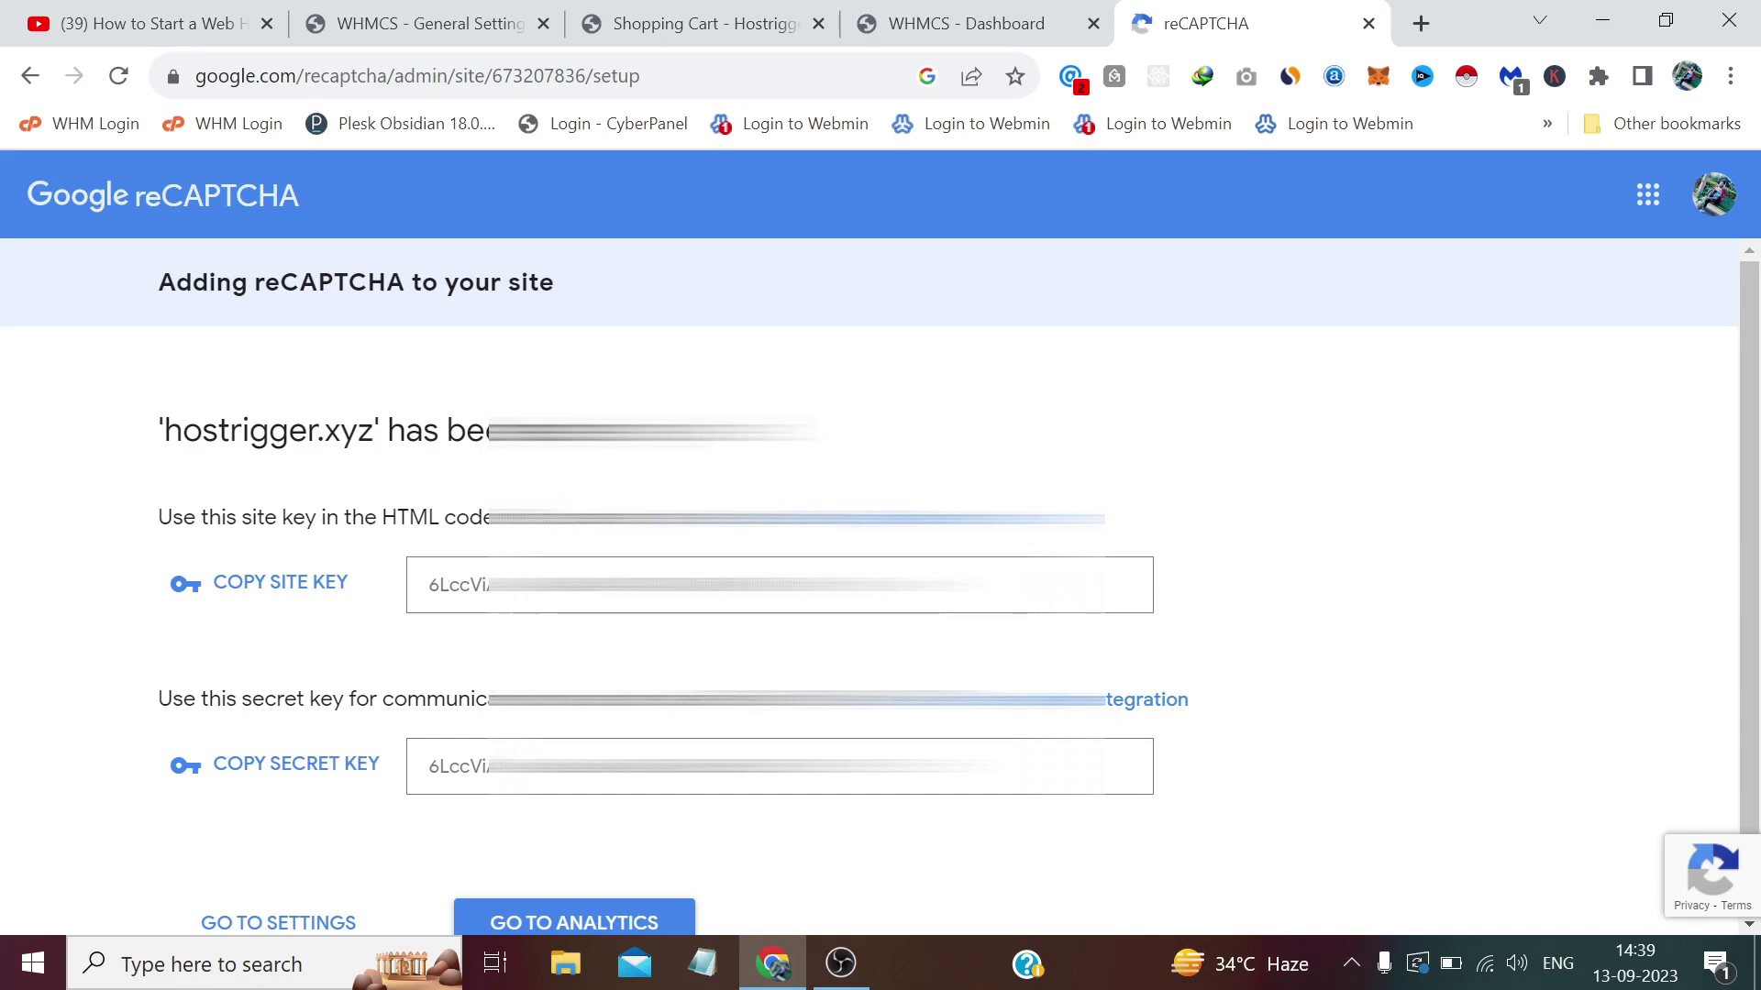
left_click(260, 596)
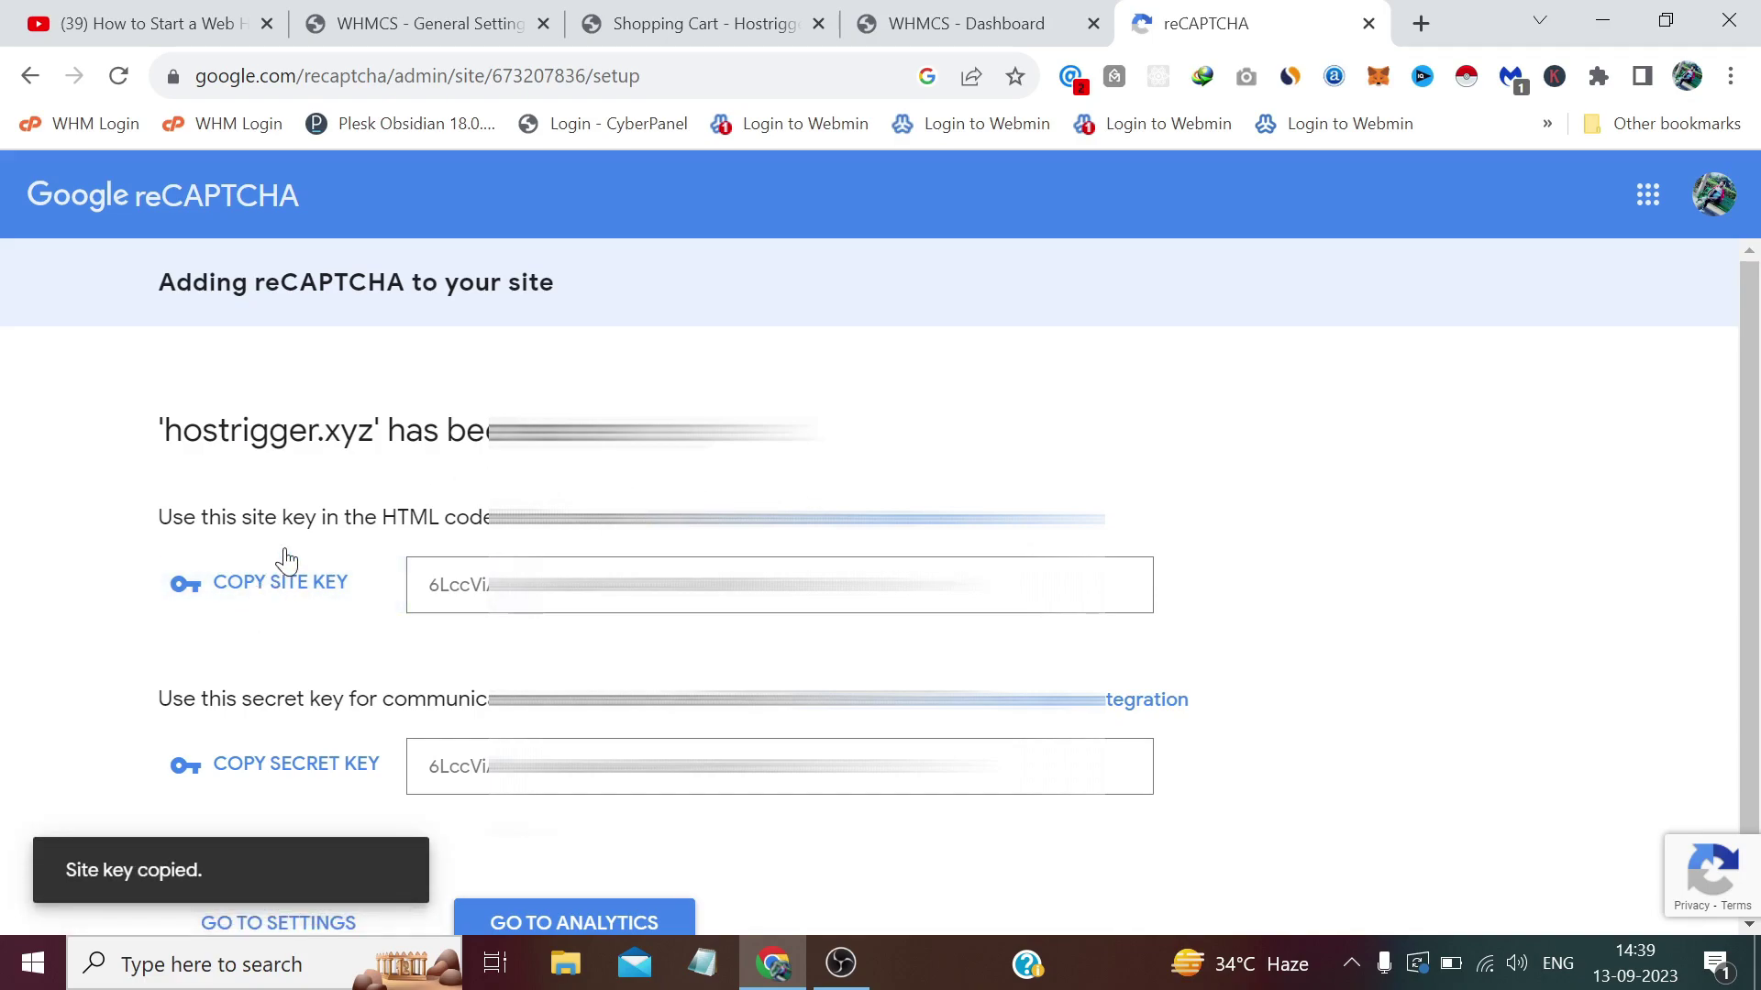
left_click(504, 20)
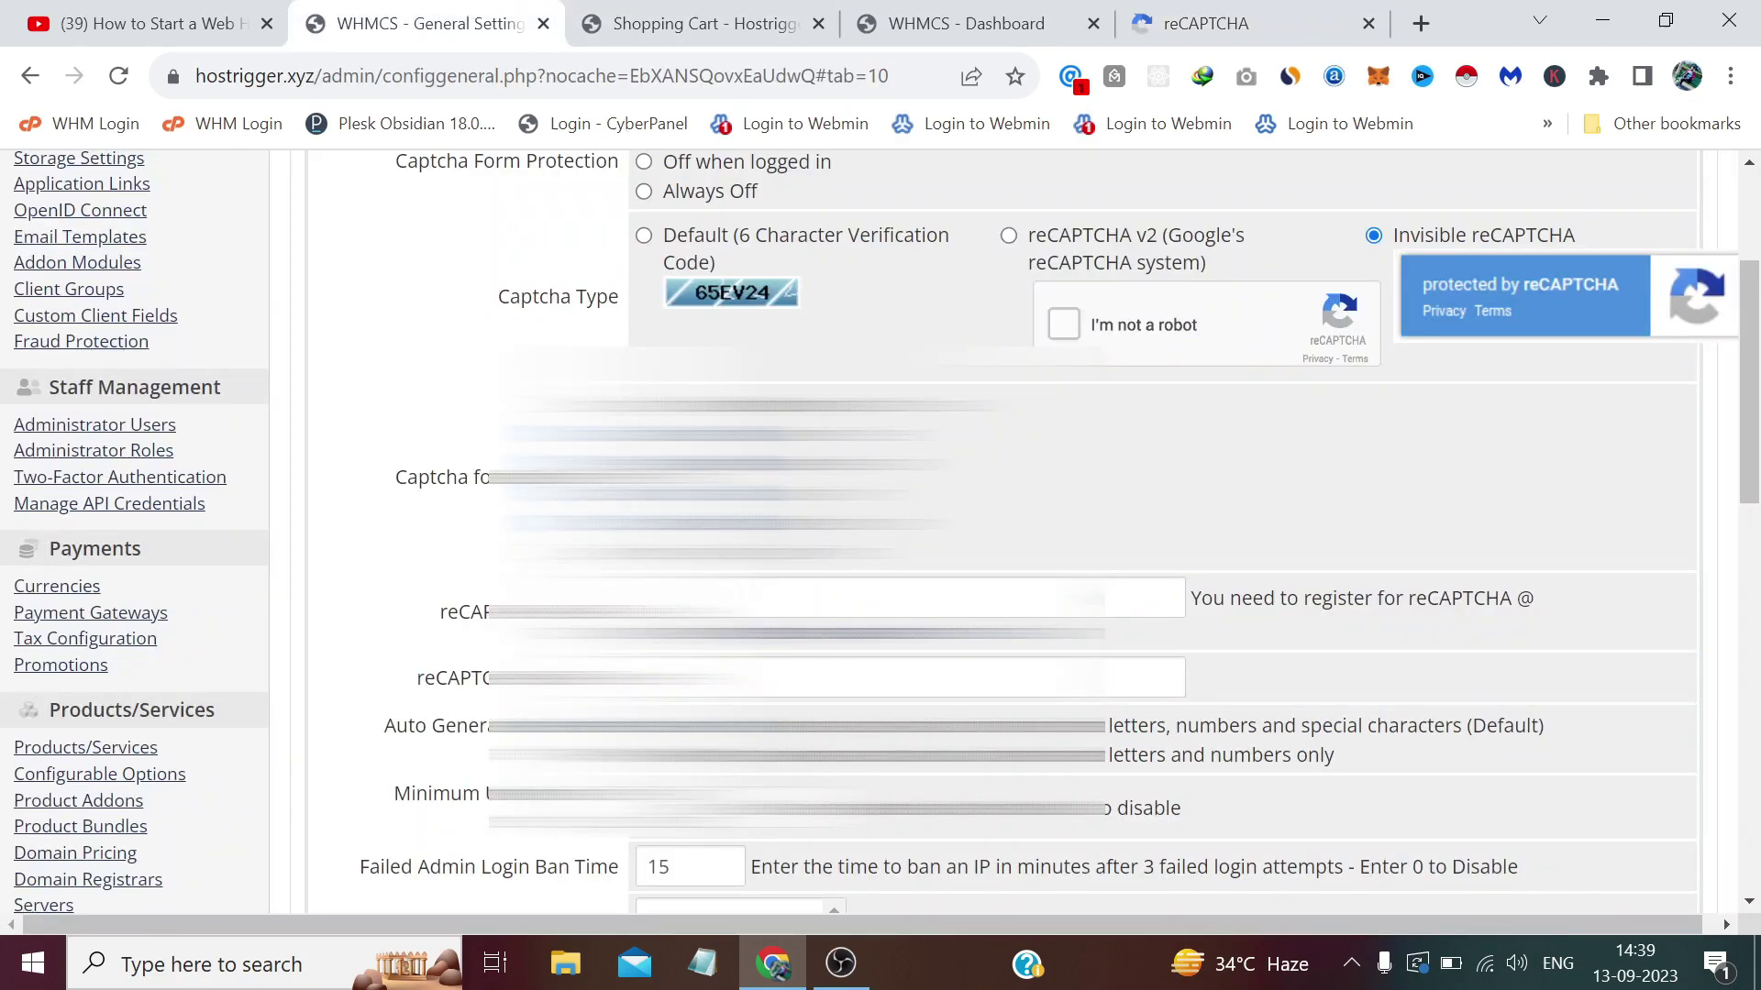
right_click(747, 598)
left_click(819, 343)
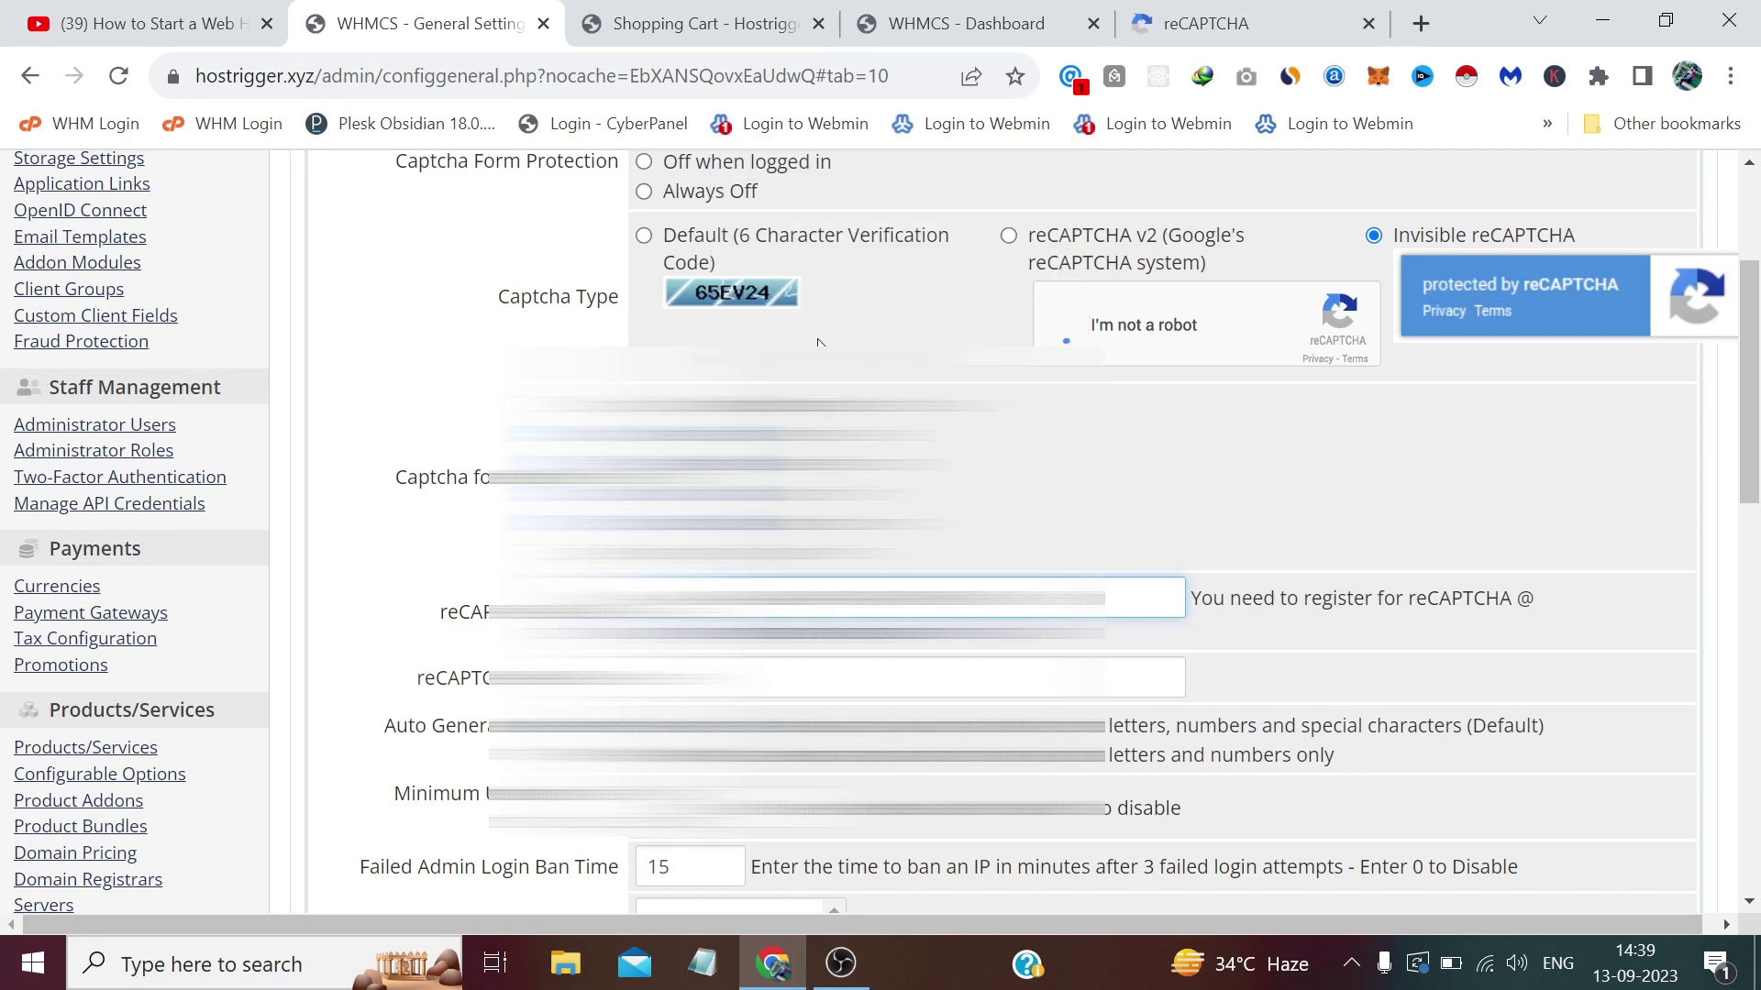
- Paste the new secret key into the WHMCS Secret Key field and save the settings
left_click(1157, 22)
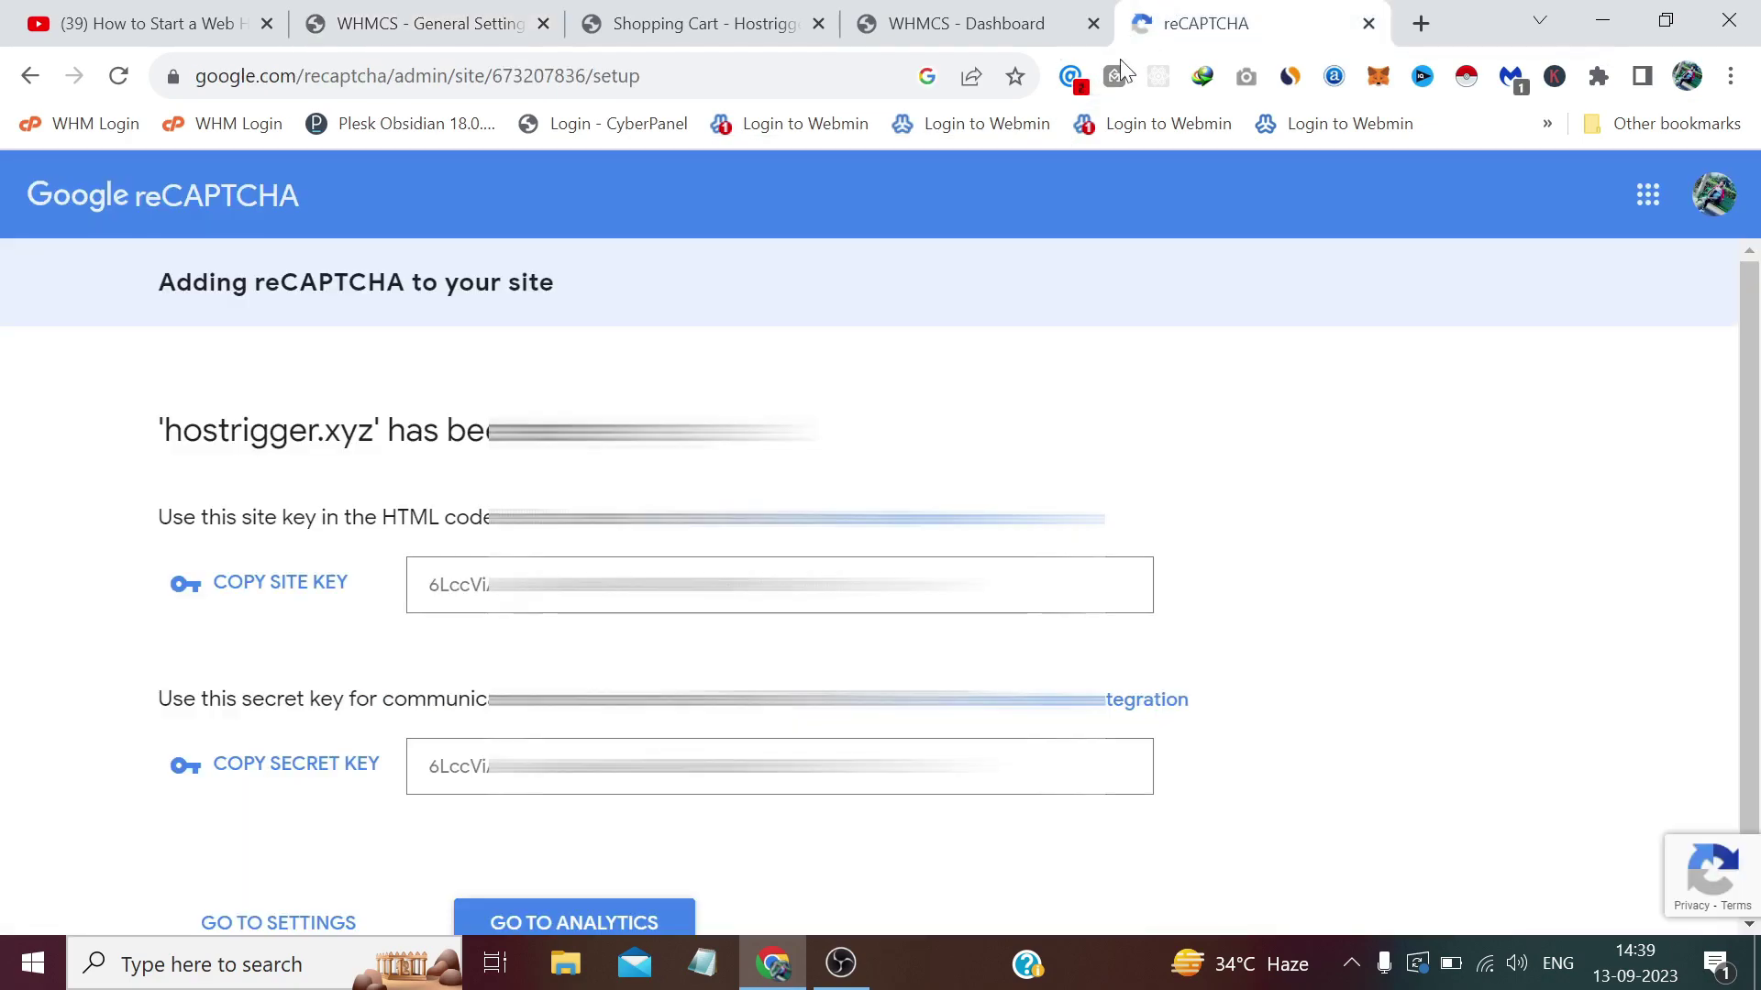
left_click(296, 780)
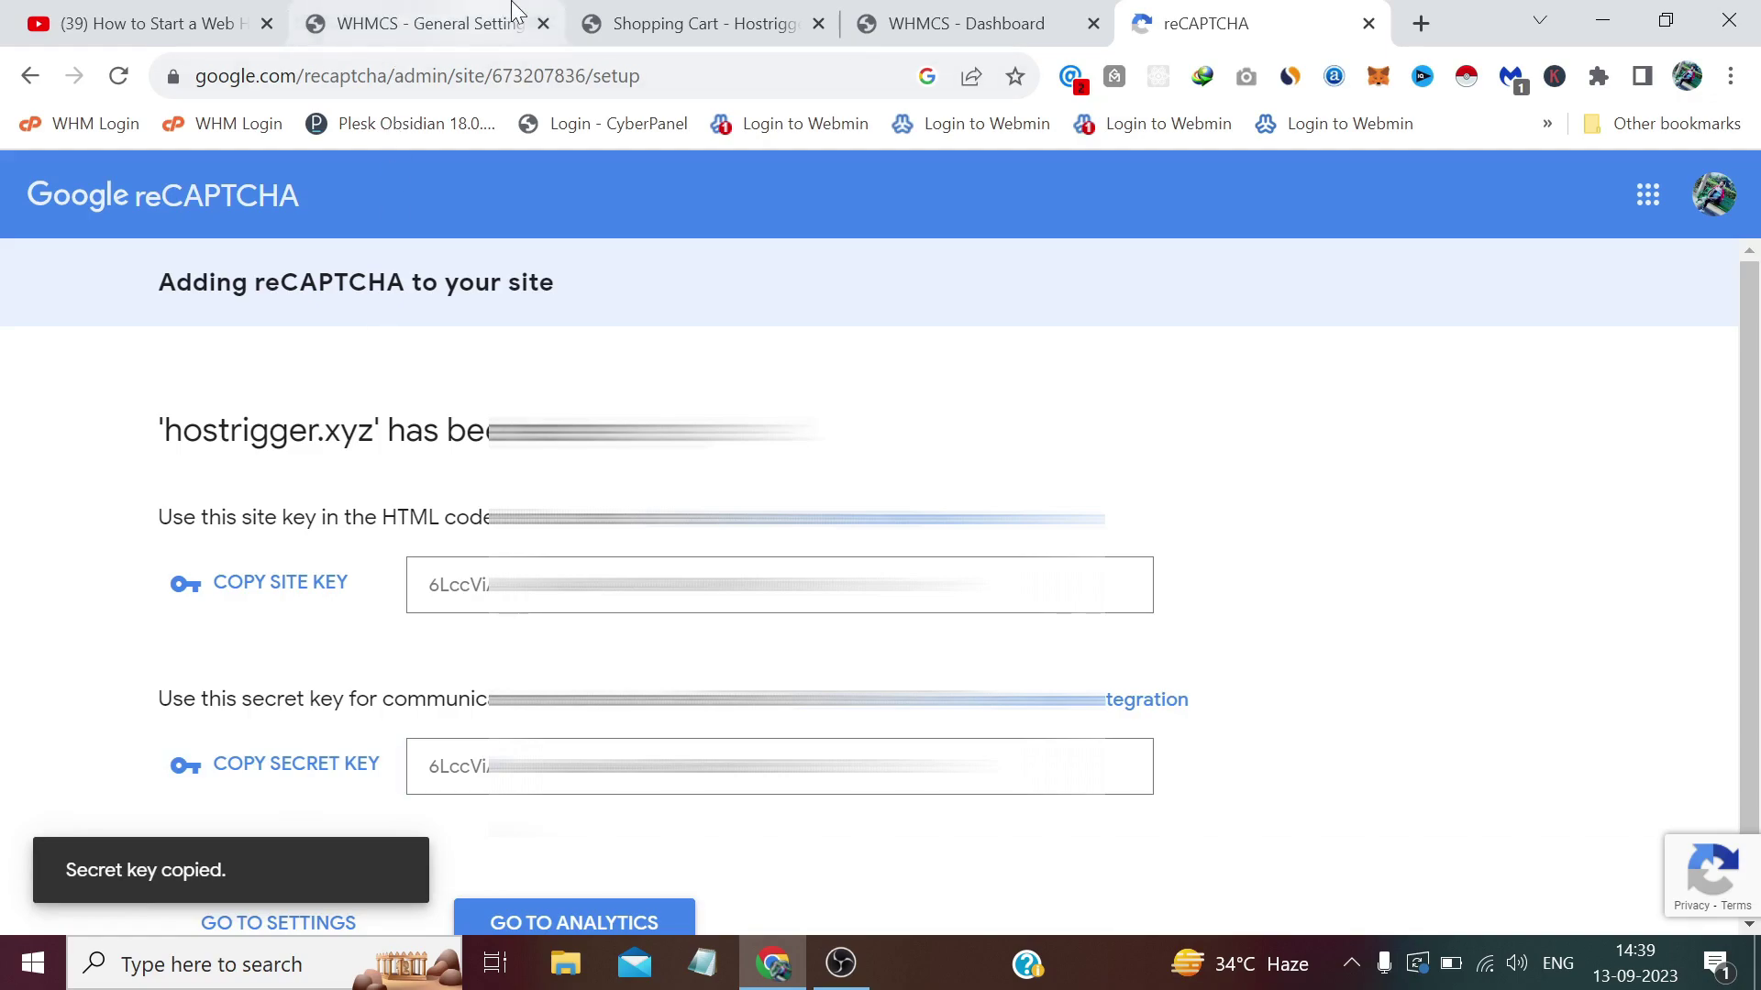
left_click(438, 11)
right_click(692, 678)
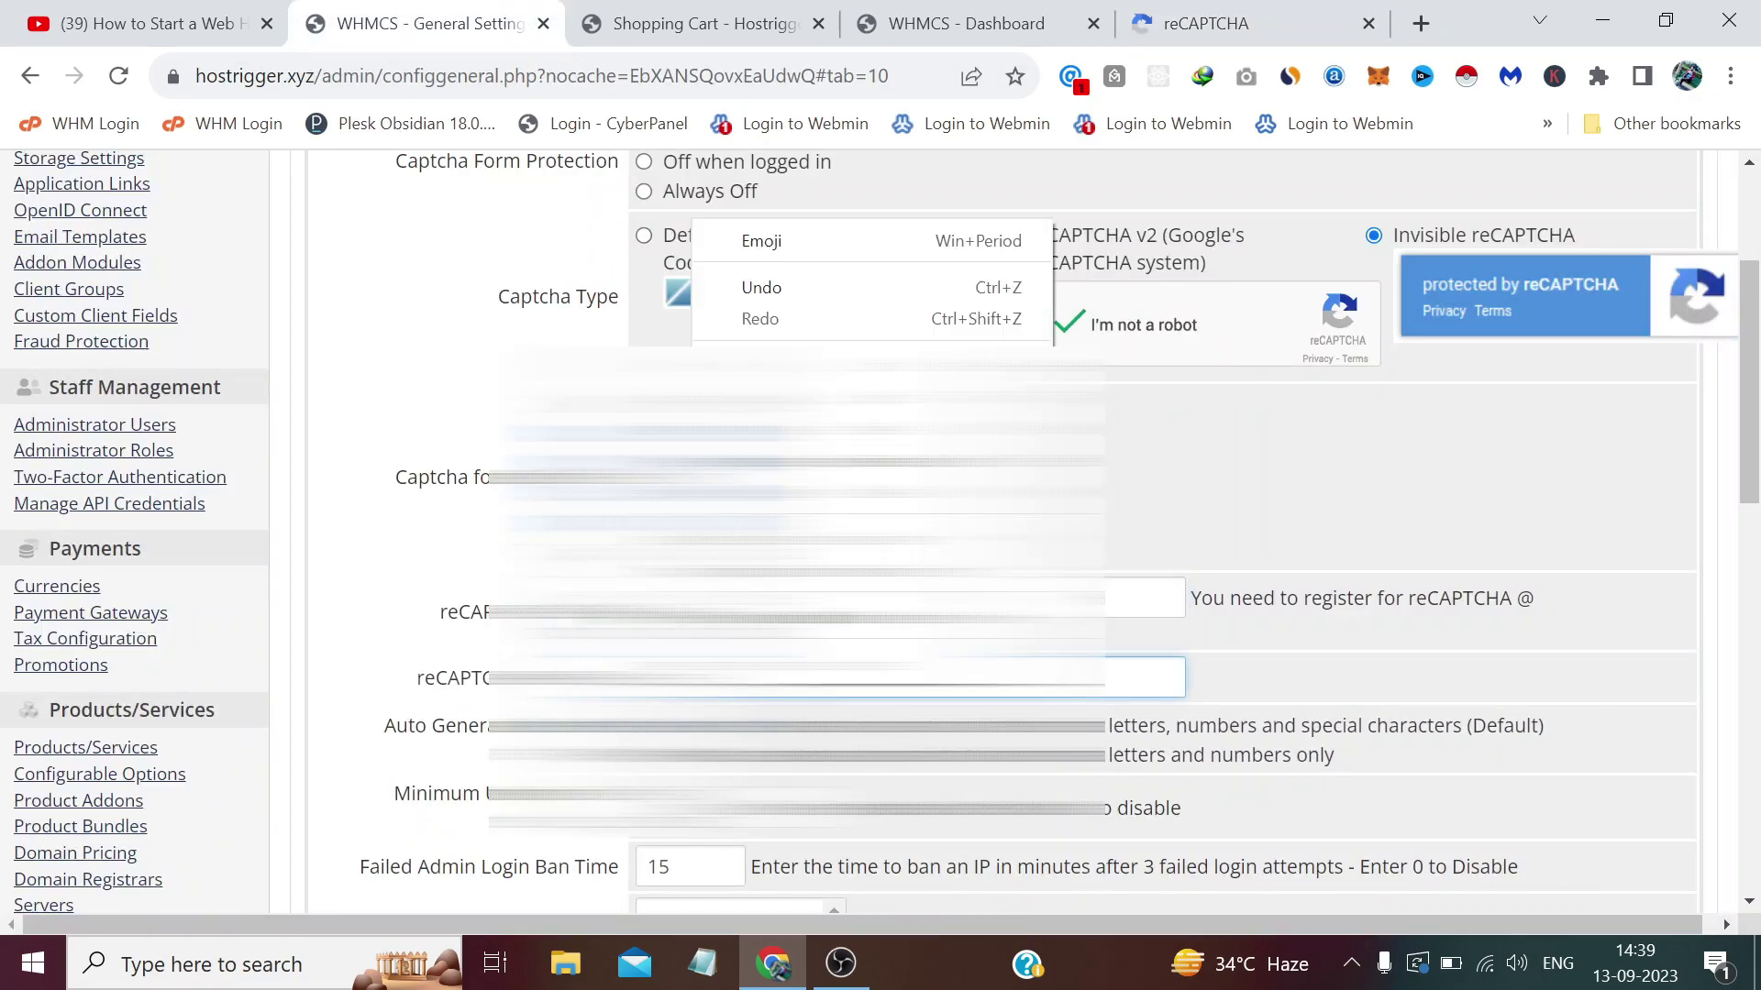
left_click(762, 427)
scroll(926, 642, "down", 15)
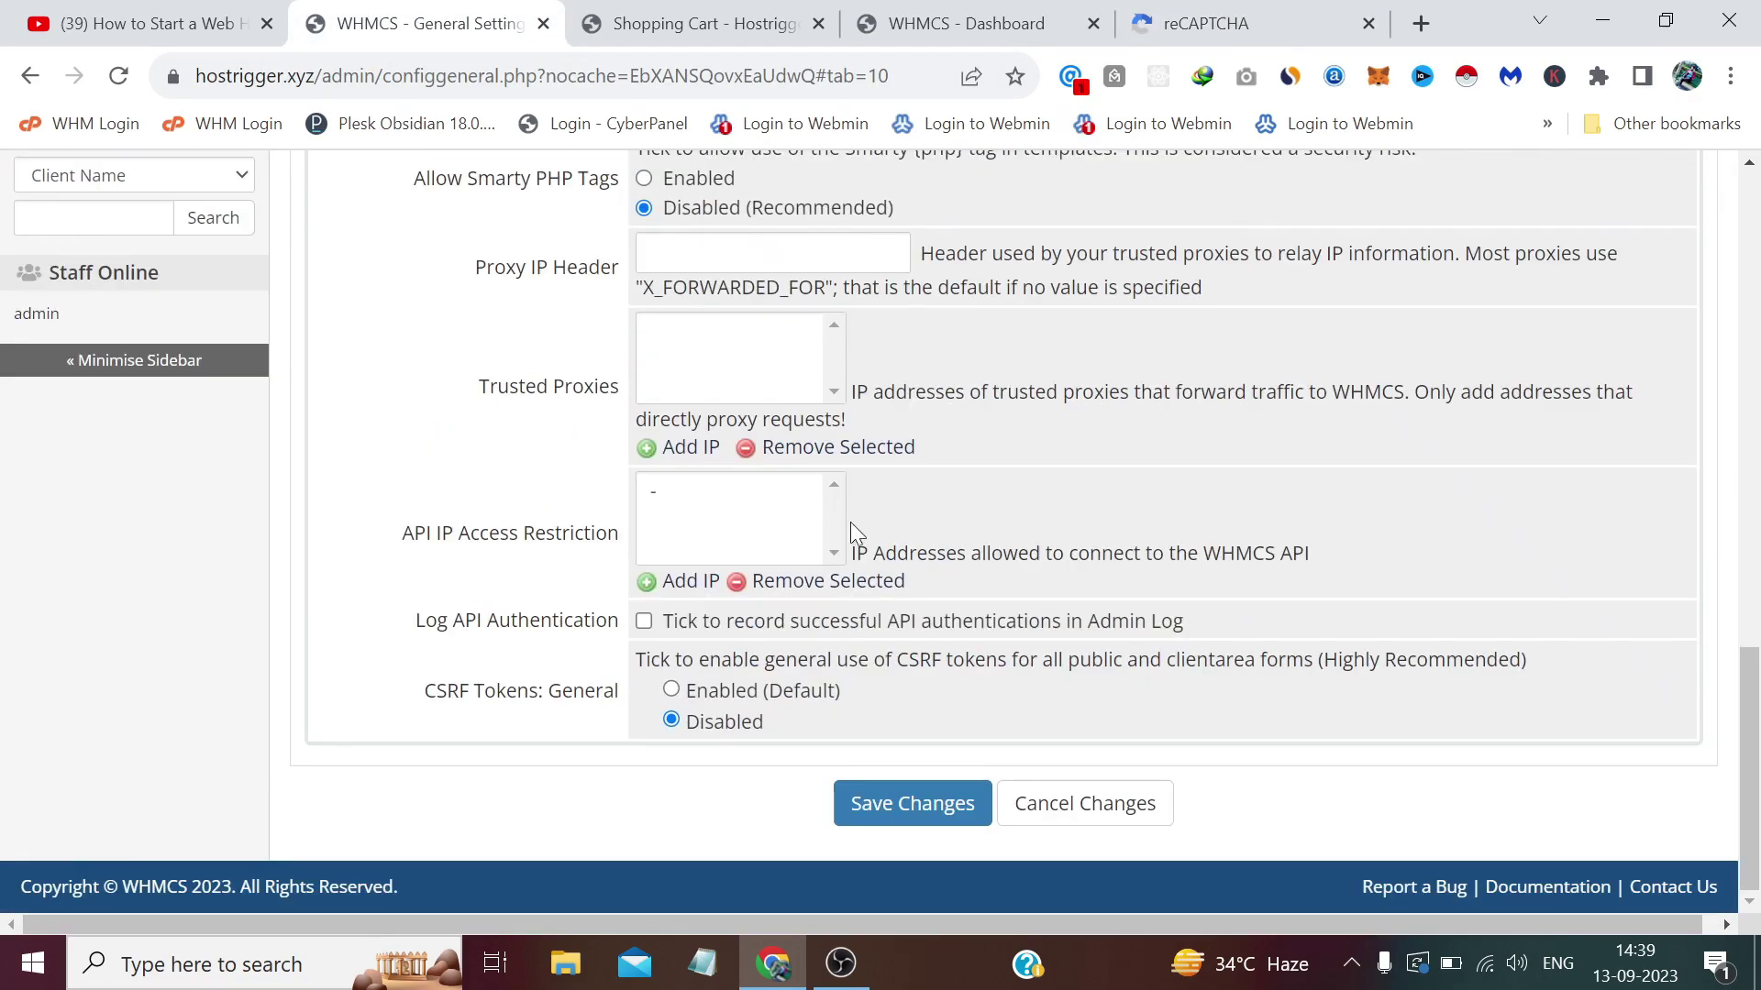
left_click(908, 817)
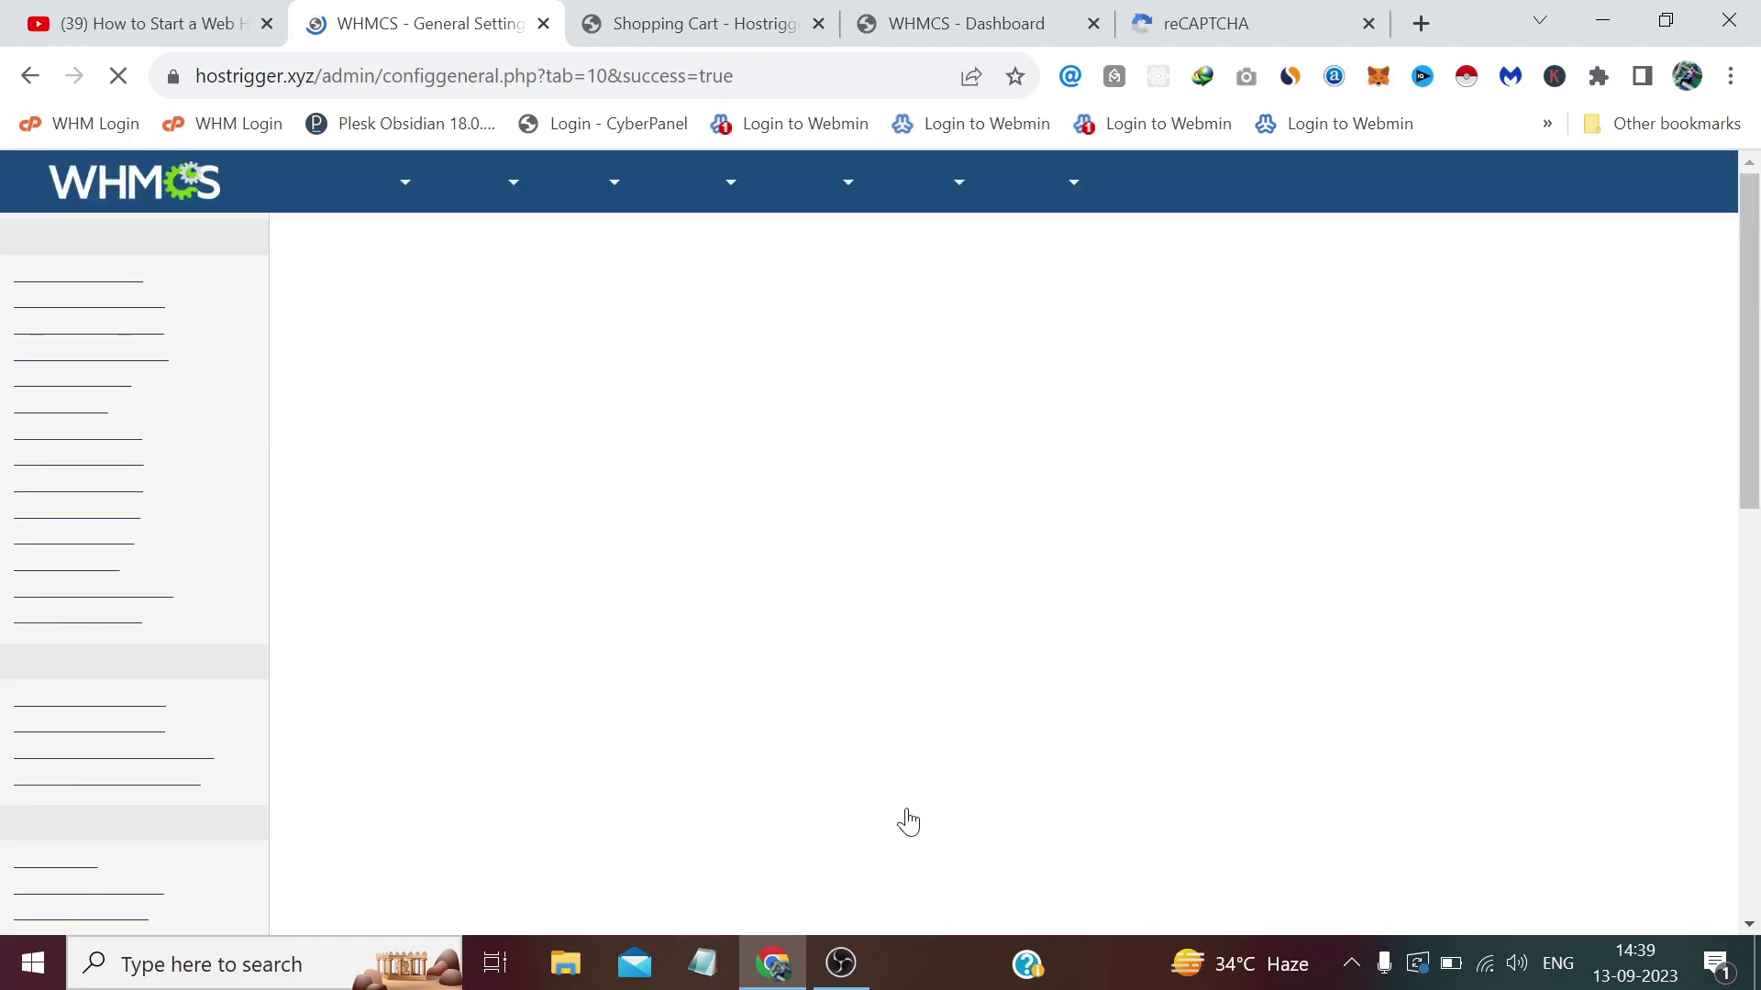
- Reload the storefront Register Domain page and confirm the image captcha no longer appears
left_click(761, 11)
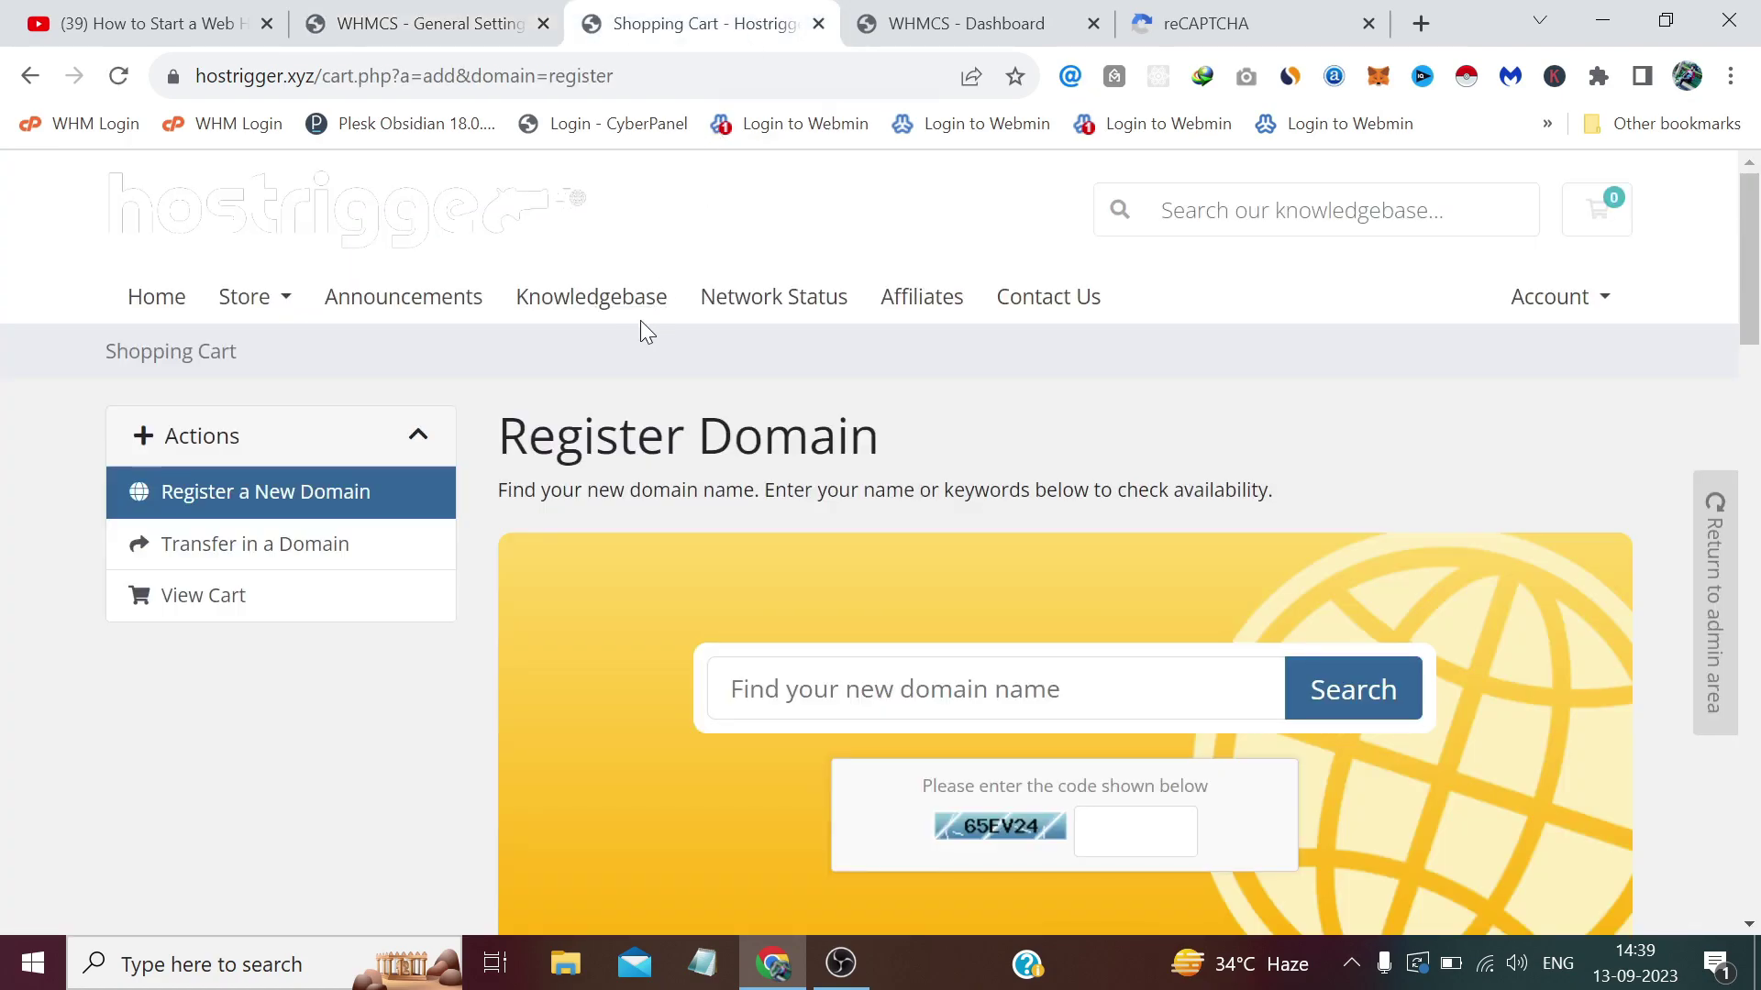
key("F5")
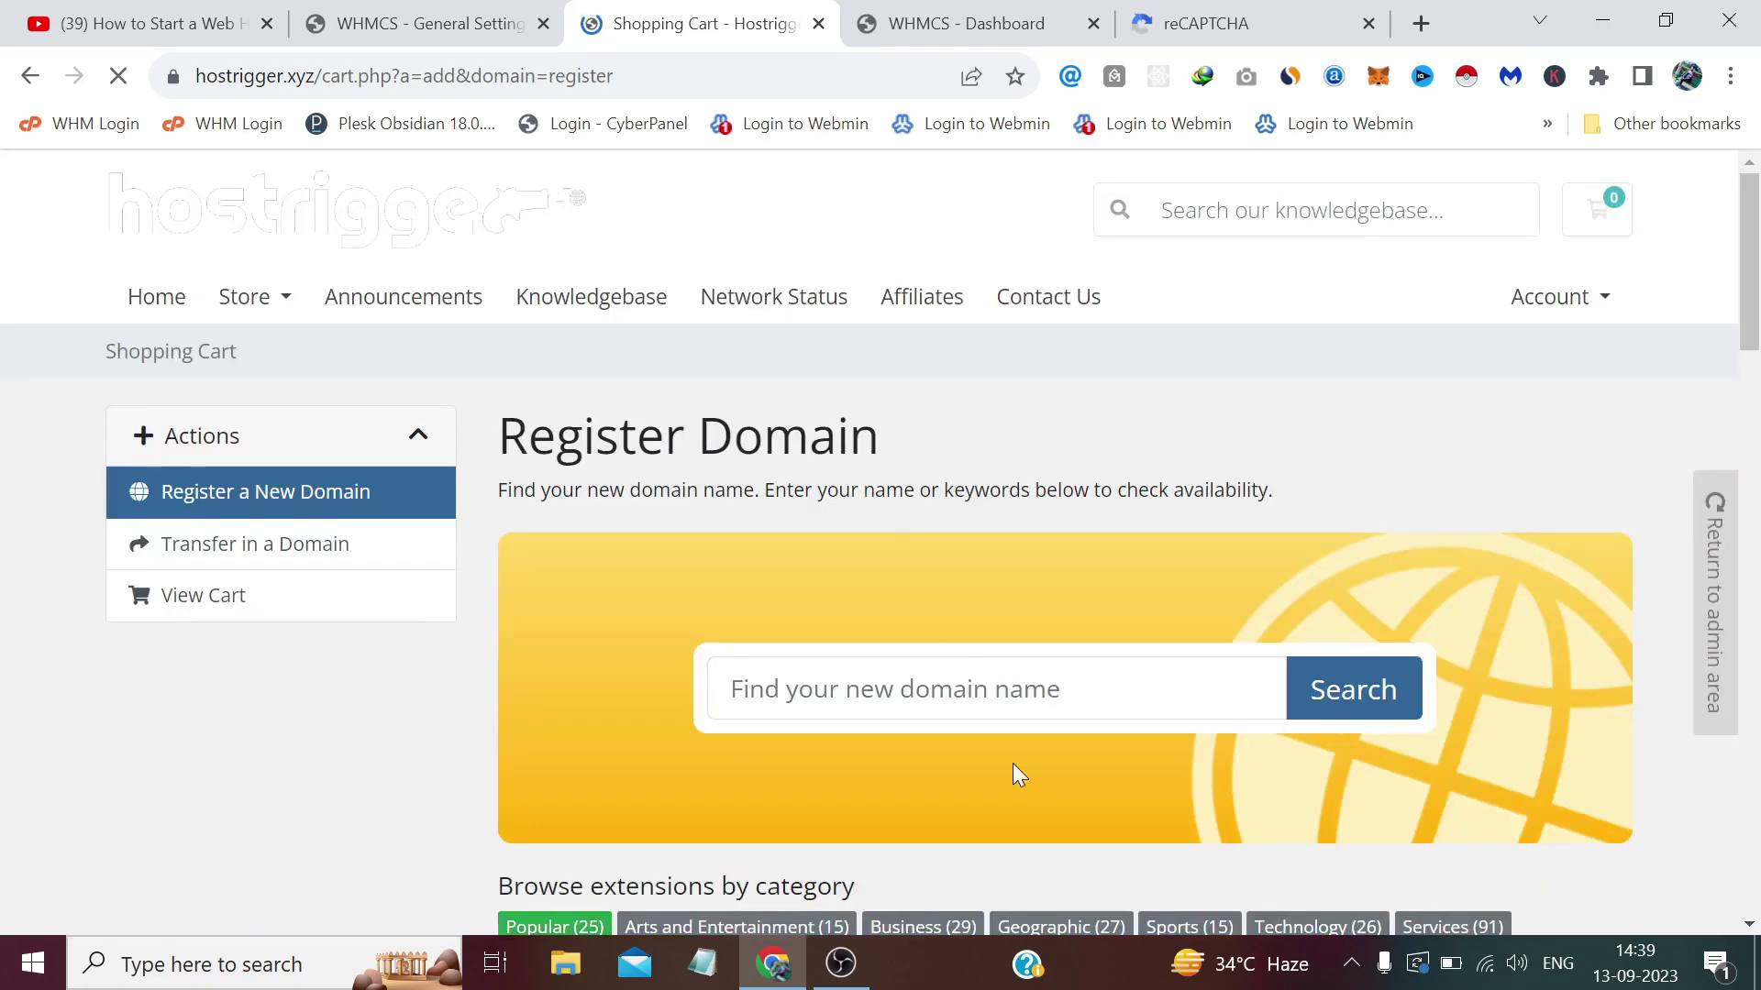
scroll(1092, 774, "down", 2)
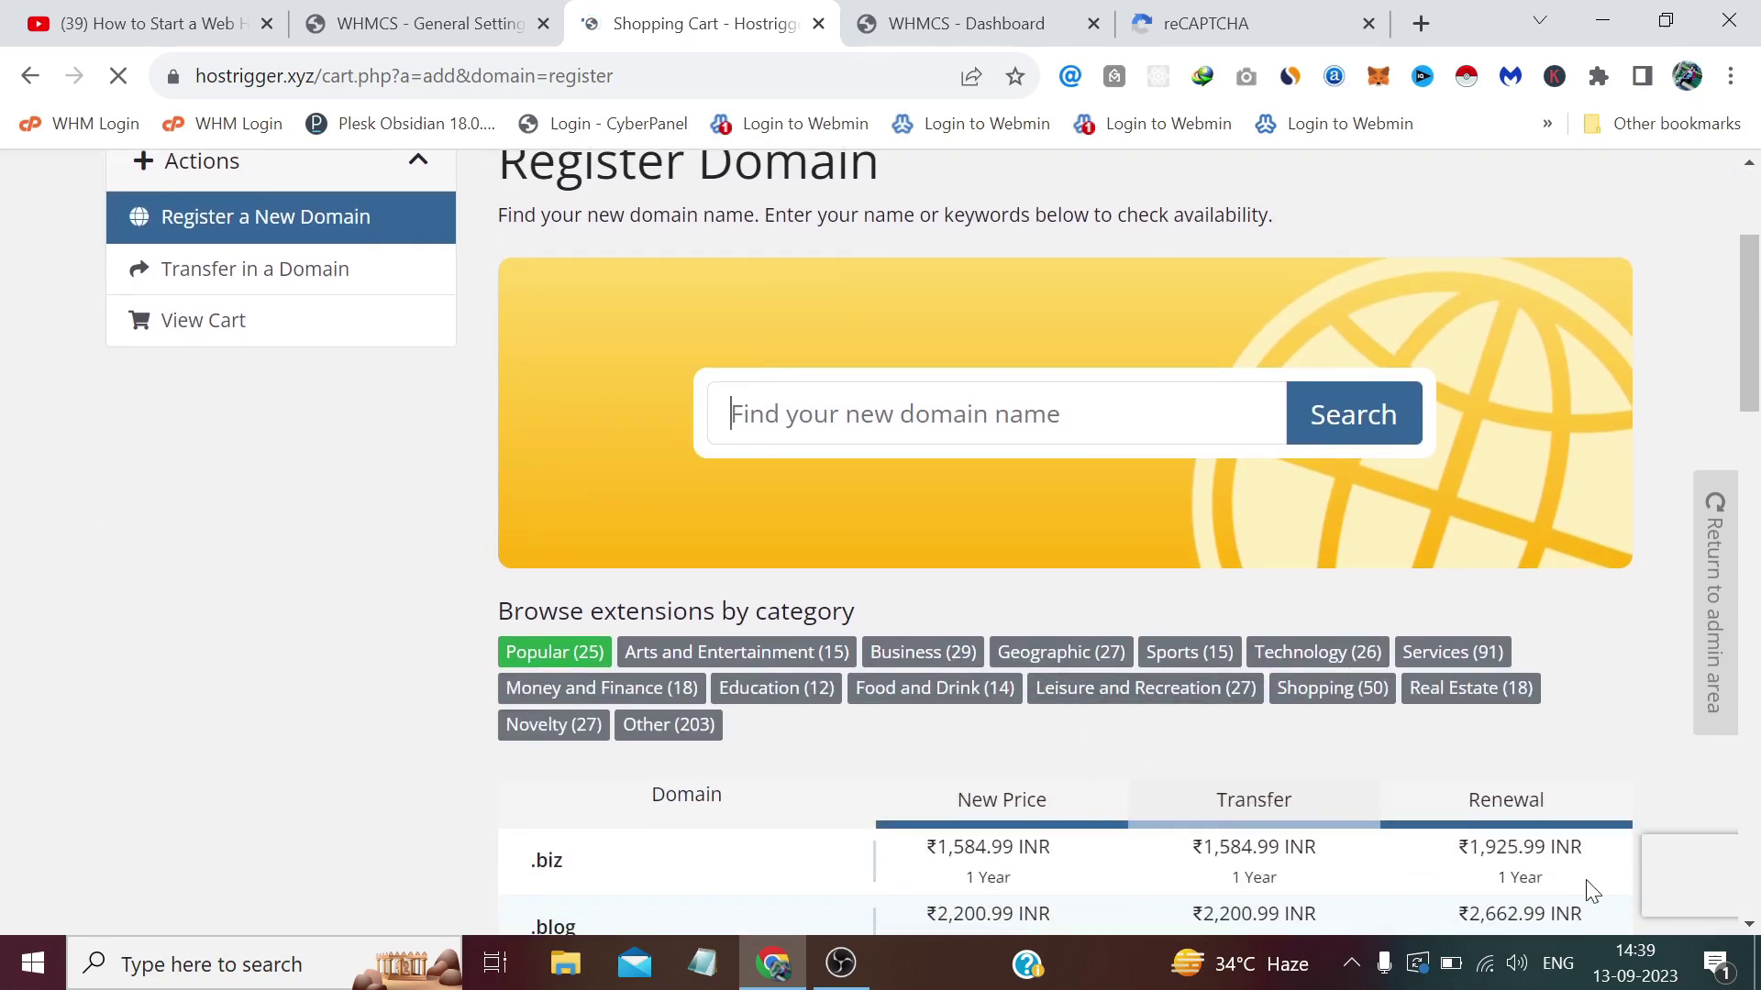